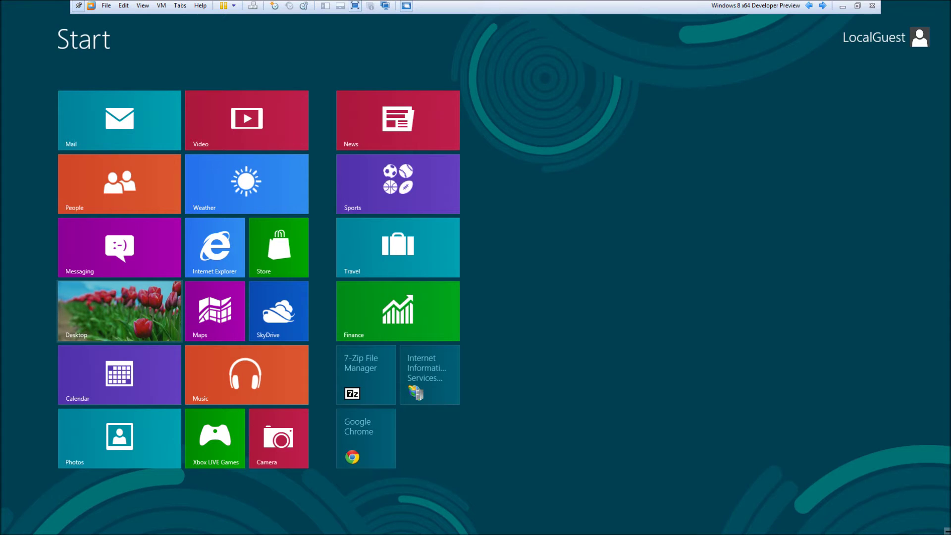
Go to the desktop and download the WebSync Version 4 Beta Community edition from the Frozen Mountain downloads page, saving the zip file
click(163, 306)
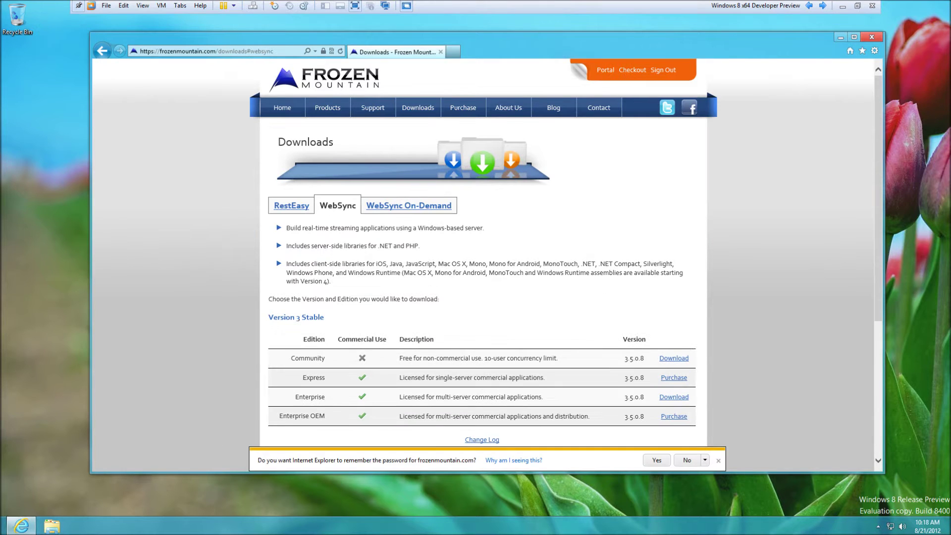
scroll(483, 262, down, 4)
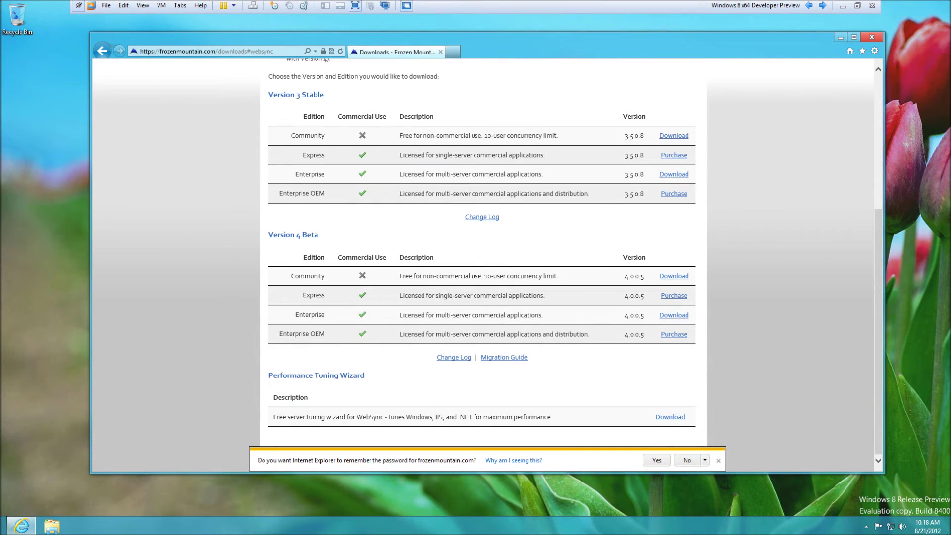
click(673, 275)
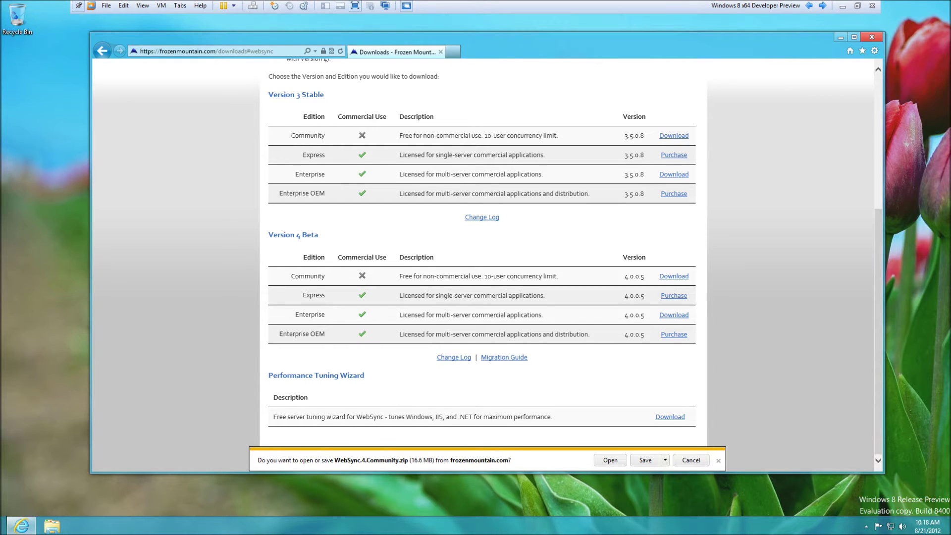
click(645, 460)
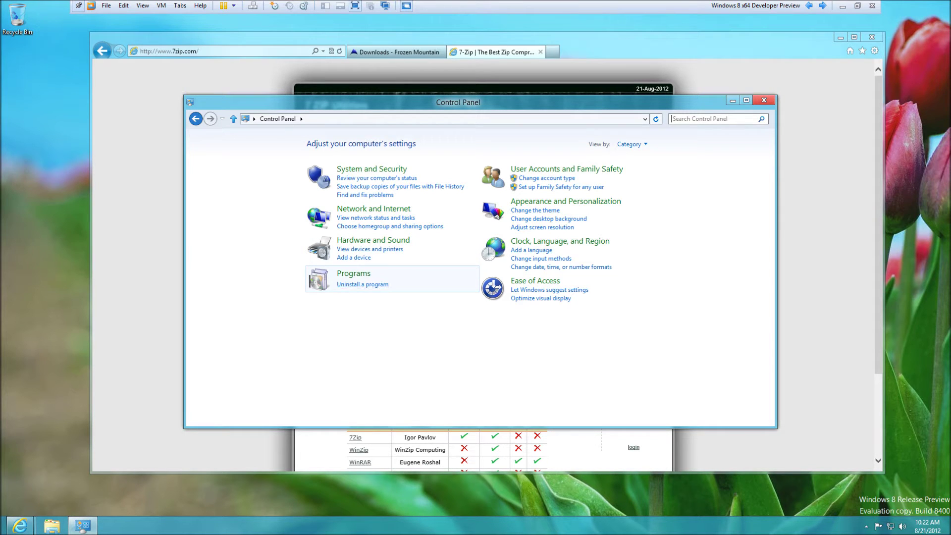
Open the Windows Features settings from Control Panel and enable Internet Information Services and Internet Information Services Hostable Web Core
click(354, 274)
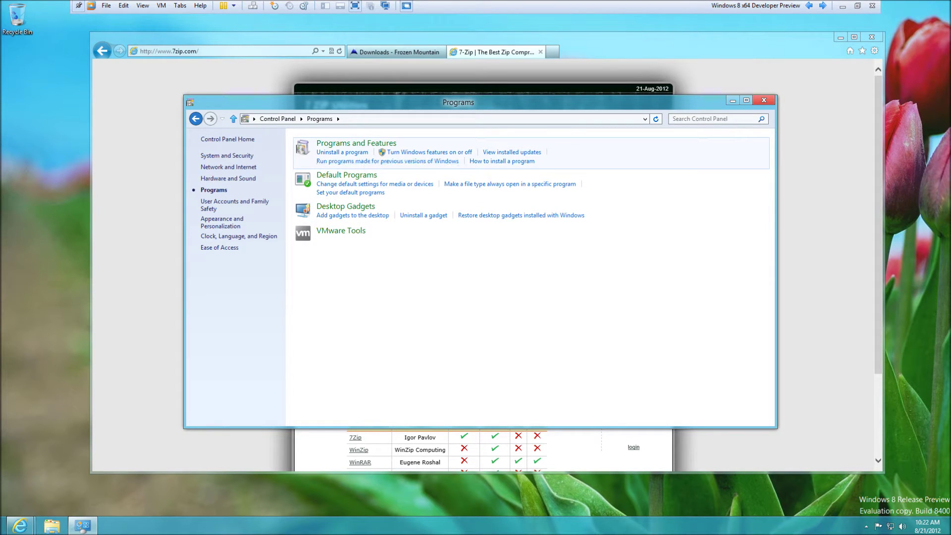
click(429, 152)
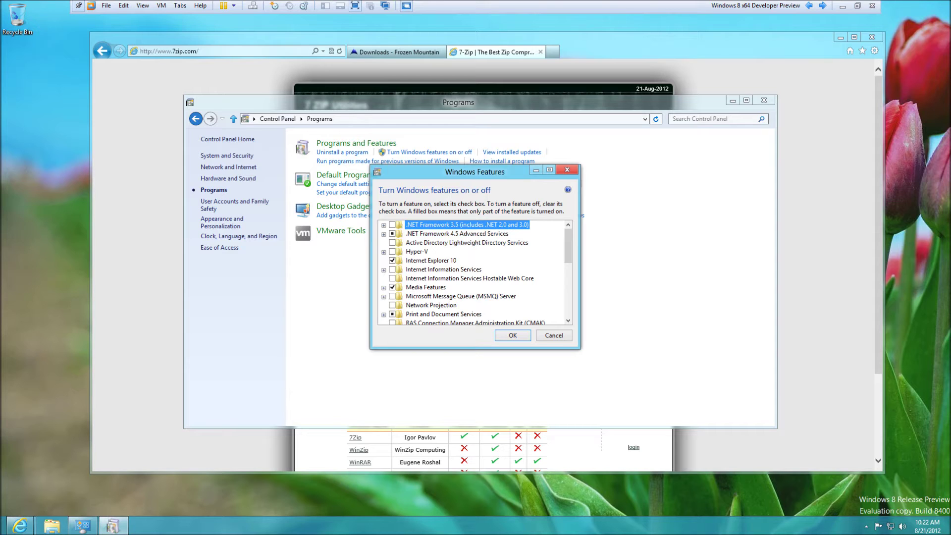
click(384, 269)
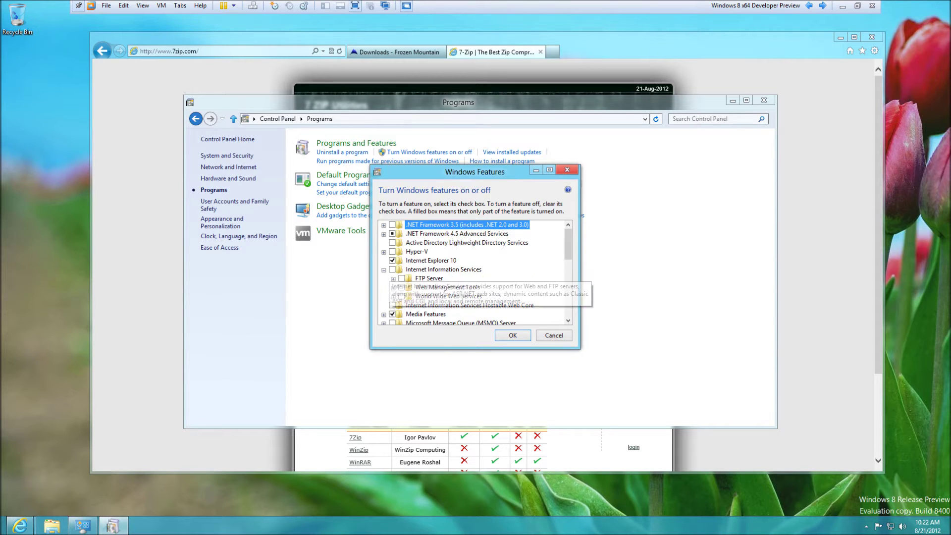
click(393, 269)
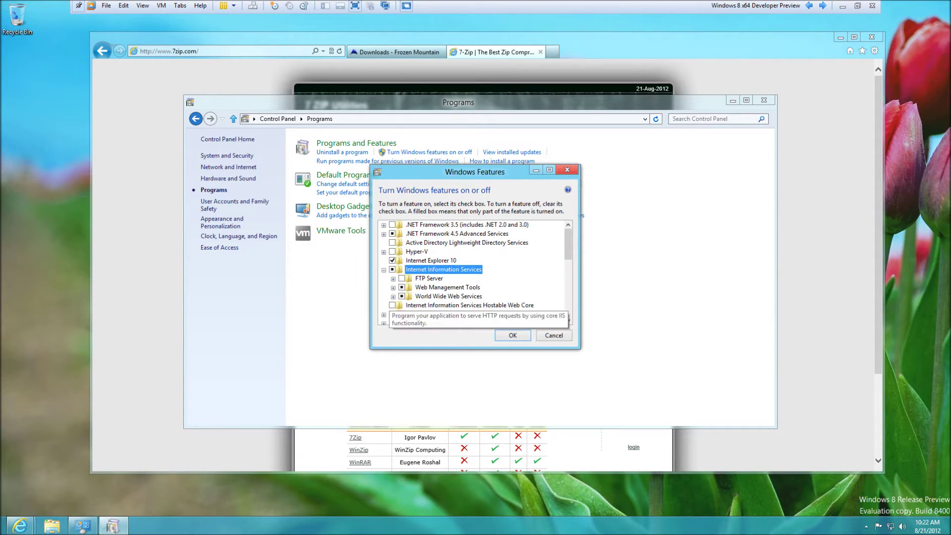
click(392, 305)
scroll(406, 297, down, 1)
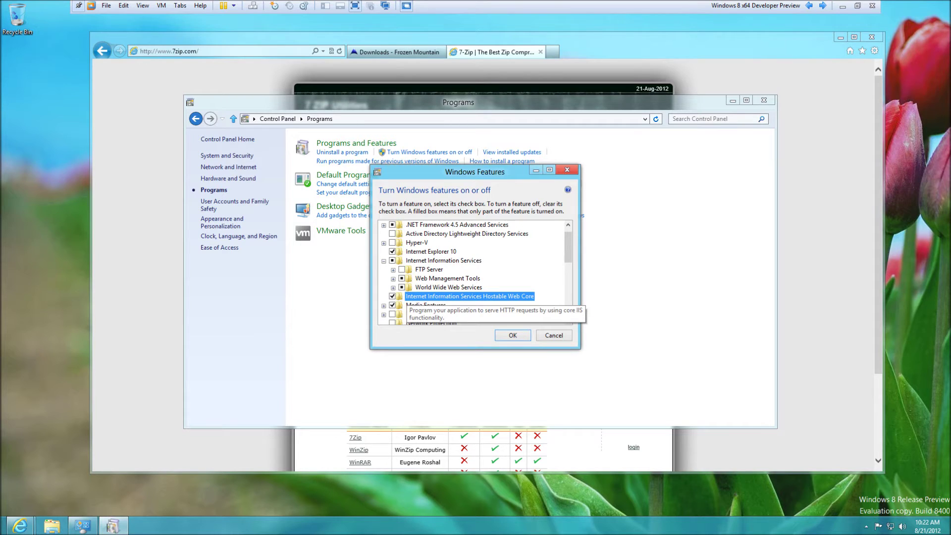
Enable ASP.NET 3.5 and ASP.NET 4.5 under the World Wide Web Services application development features
scroll(404, 303, down, 1)
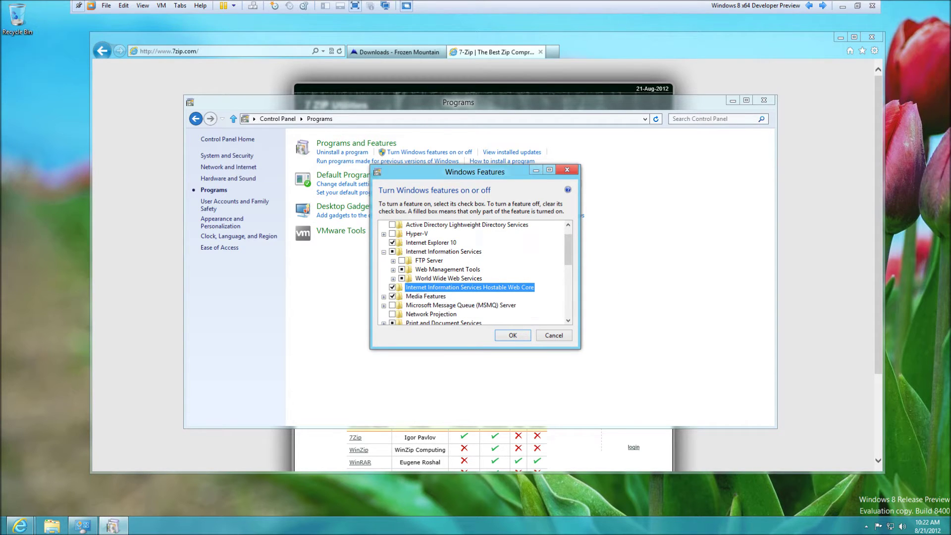
click(393, 278)
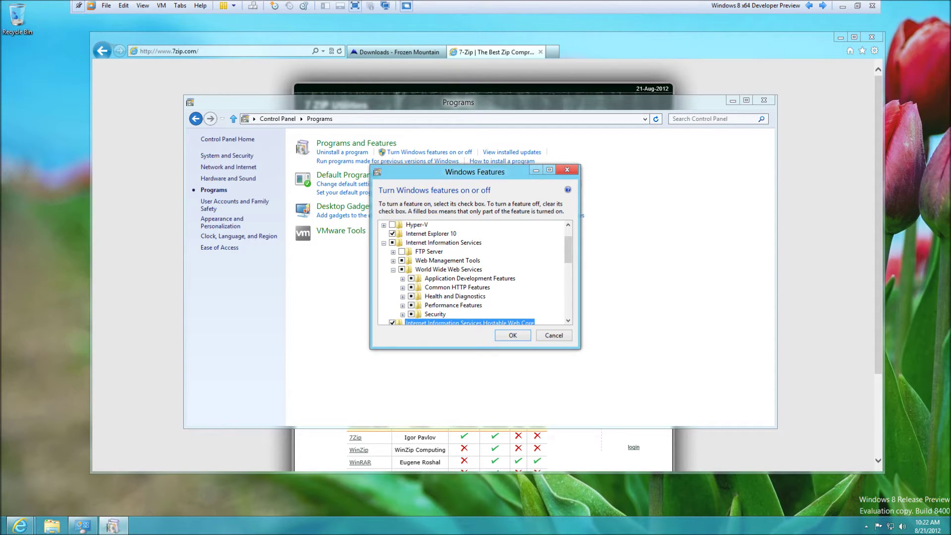
click(403, 279)
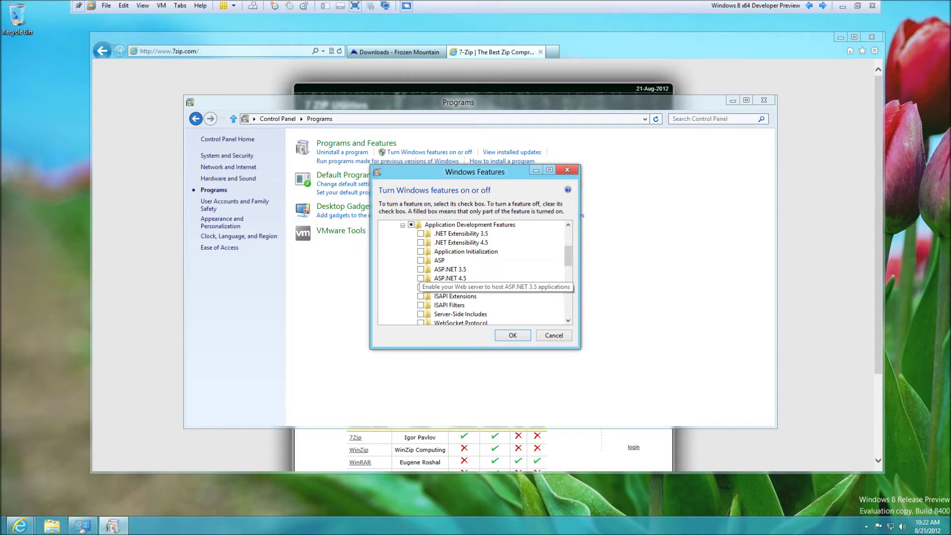
click(420, 269)
click(420, 279)
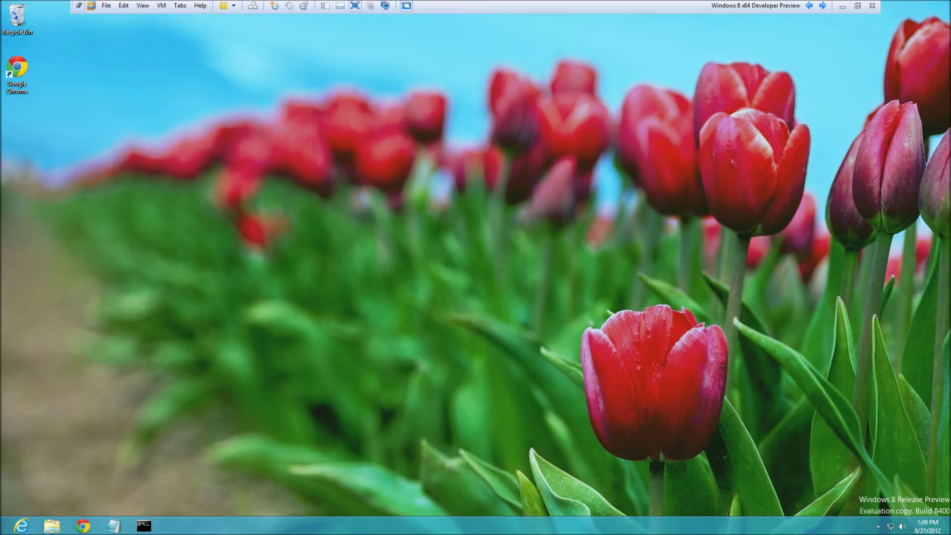
Launch IIS Manager with inetmgr and check the ASP.NET v4.0.30319 entries in the server's ISAPI and CGI Restrictions
key(super+r)
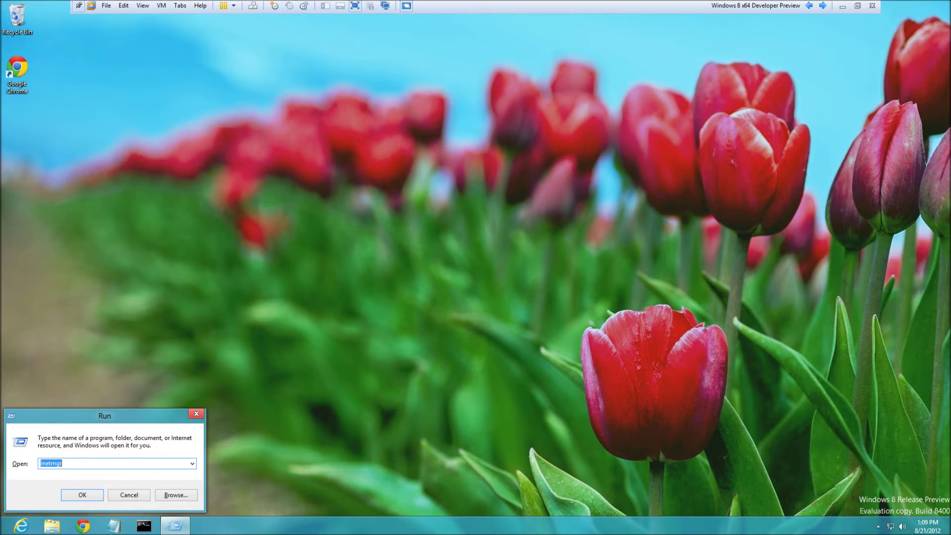
key(Return)
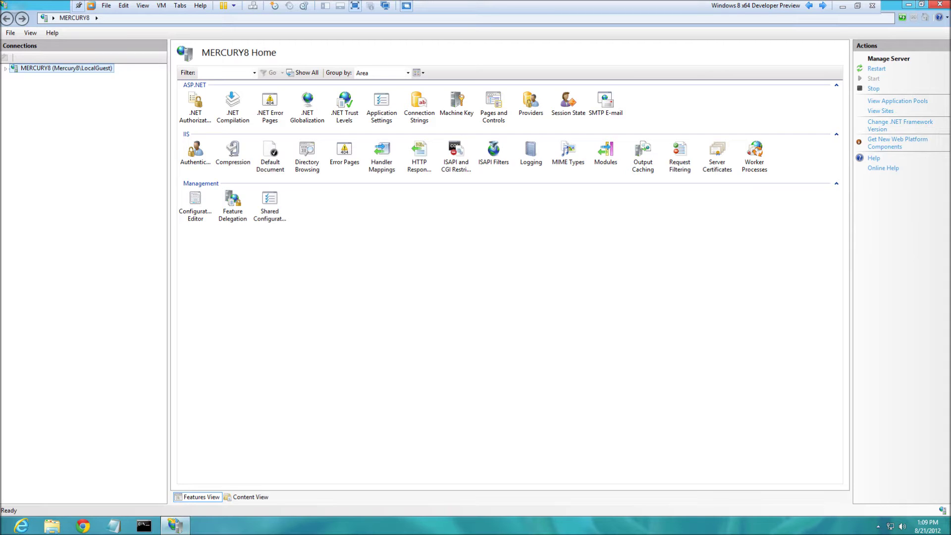
click(455, 153)
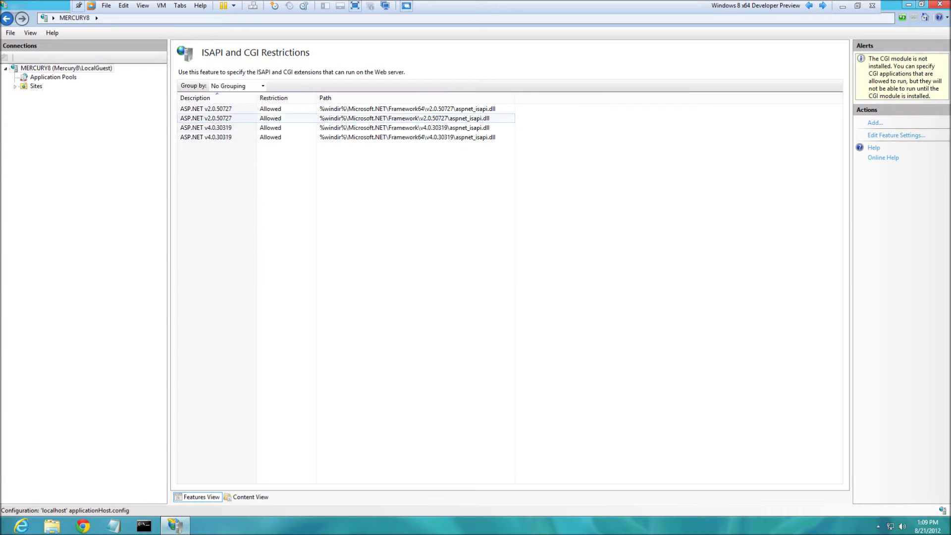
click(453, 128)
click(453, 137)
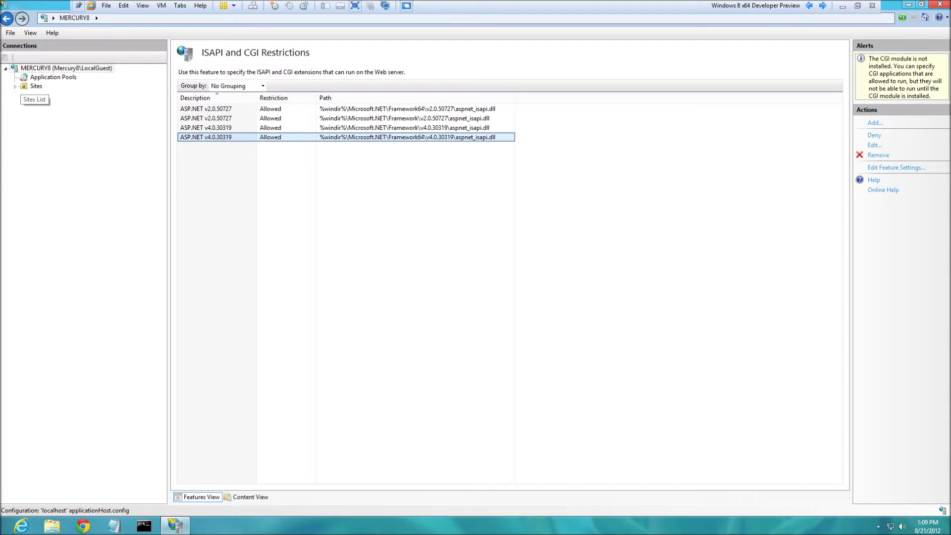
Start a new website under Sites in IIS Manager and name it localhost
click(50, 77)
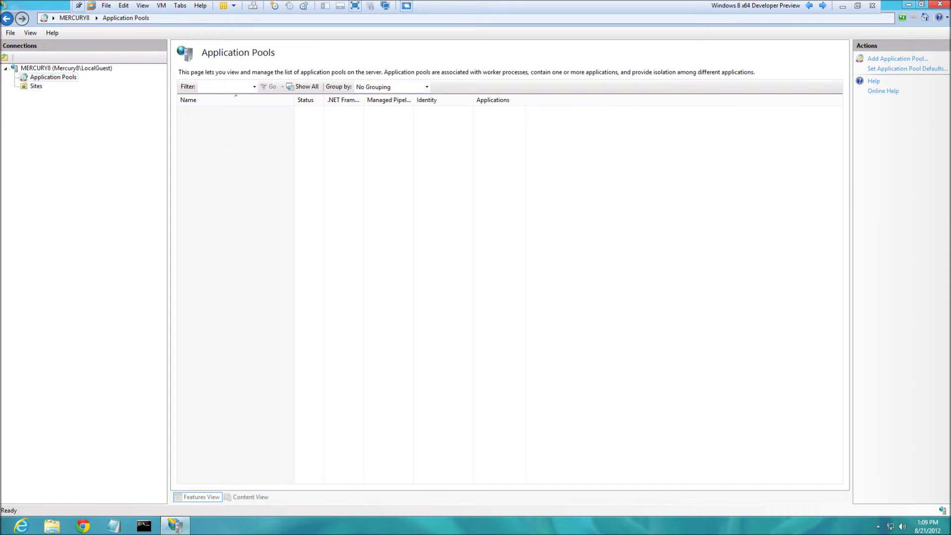
click(37, 86)
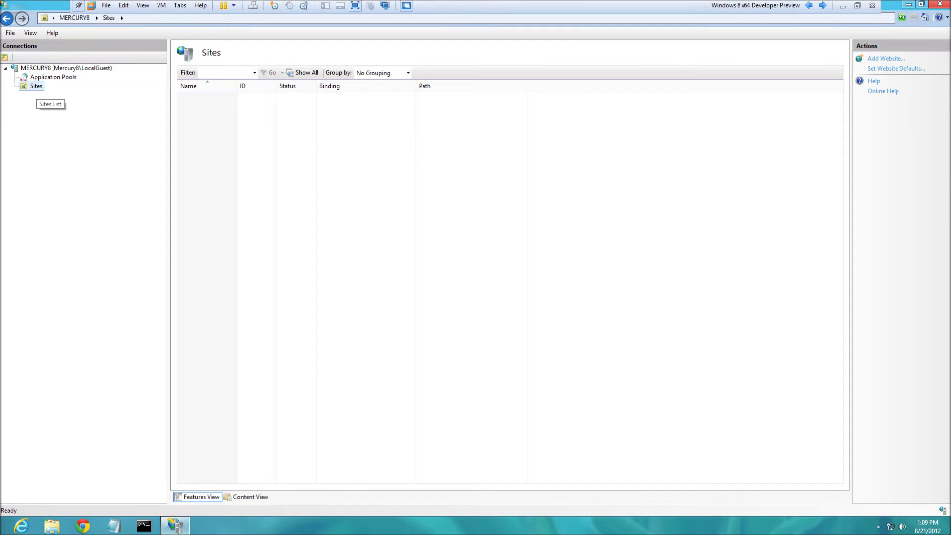
right_click(39, 87)
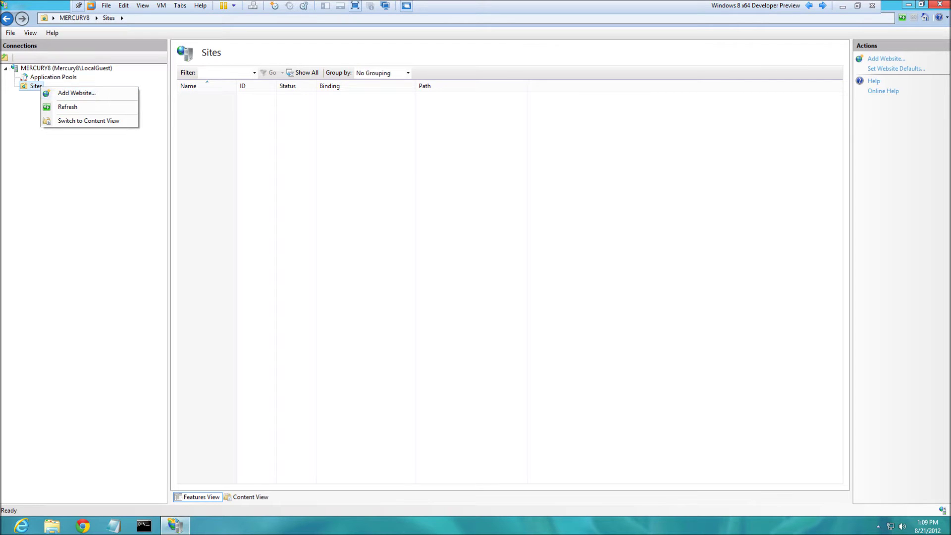
click(77, 94)
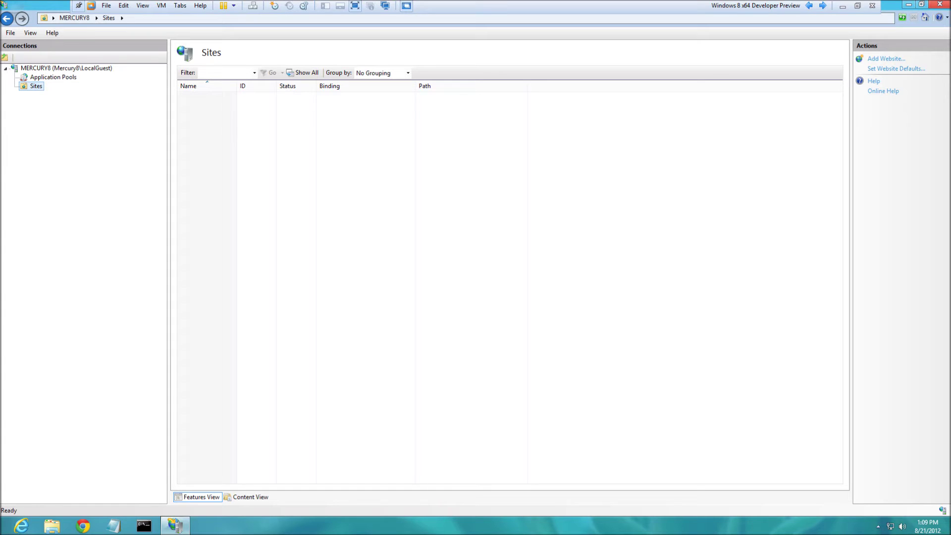
text(localhost)
key(Tab)
key(Tab)
key(Tab)
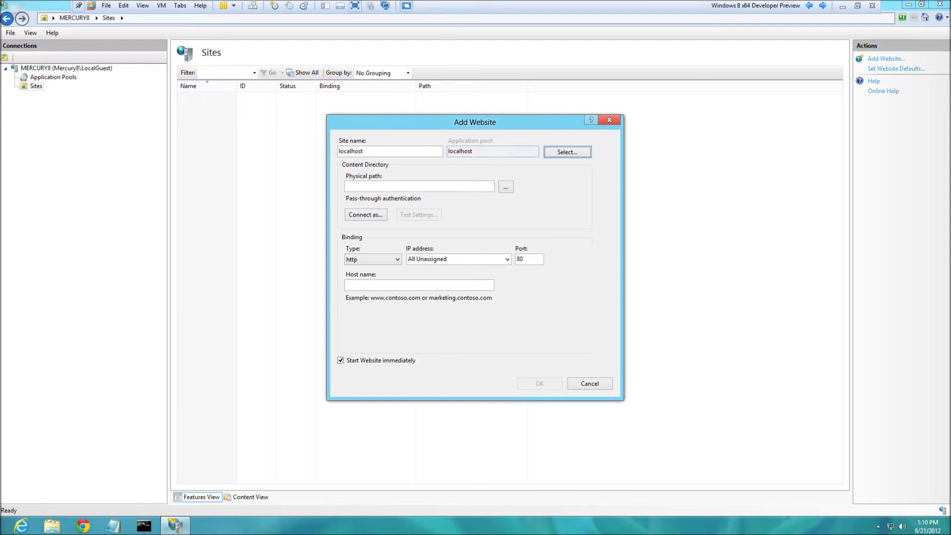
Set the new website's physical path to c:\inetpub\wwwroot and host name to localhost, and create the site
text(c:\i)
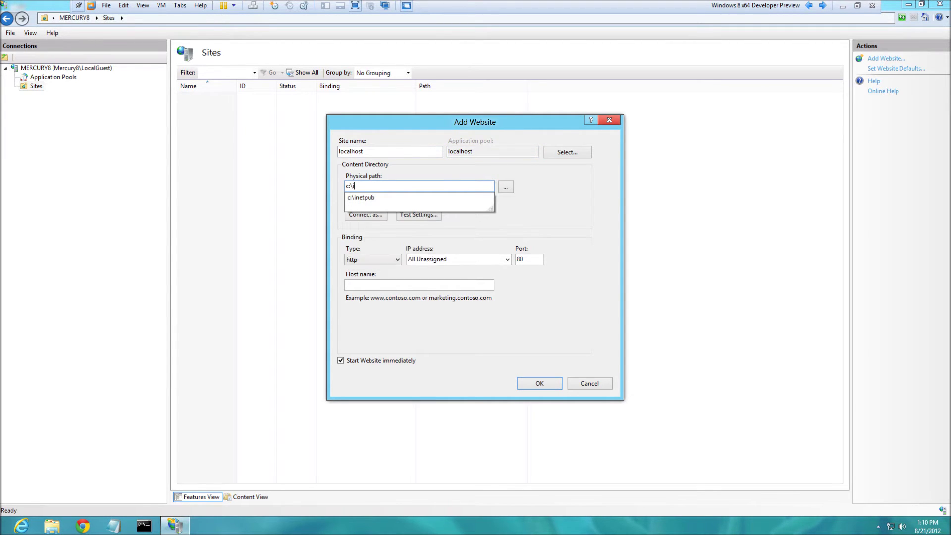
text(netpub)
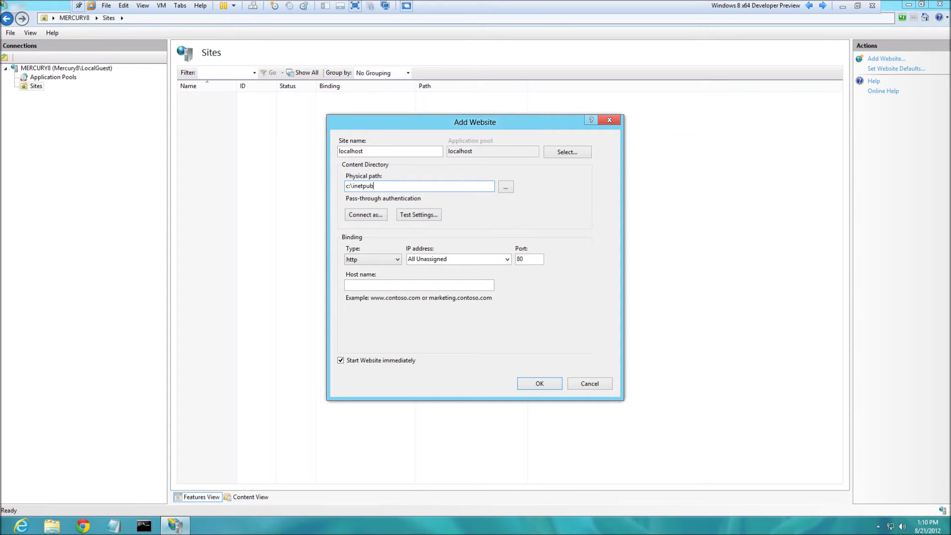
text(\wew)
key(BackSpace)
key(BackSpace)
text(www)
text(root)
text(localhost)
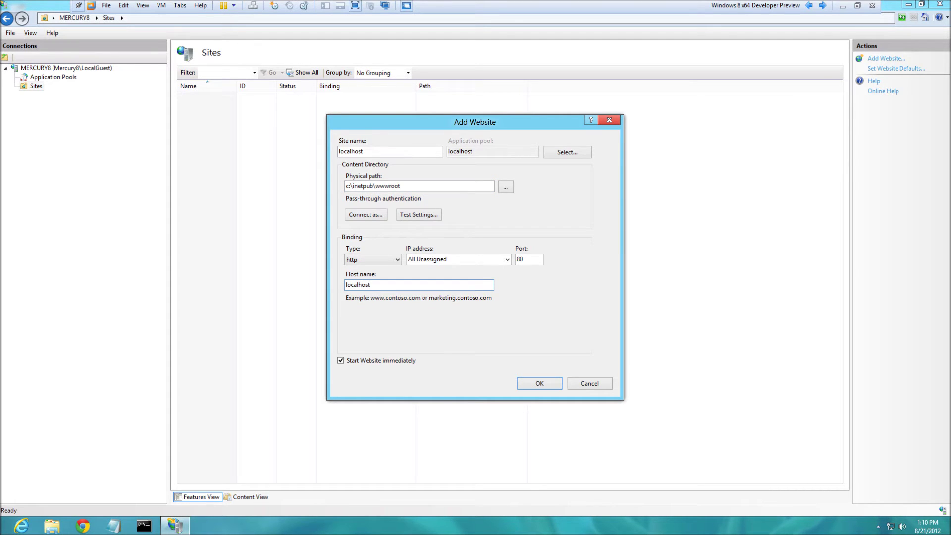
key(Return)
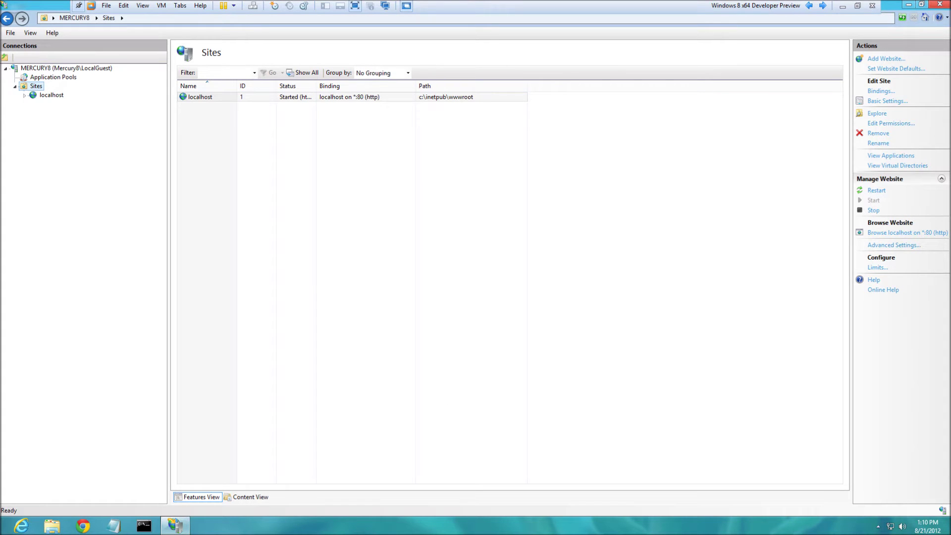
Add an application pool named WebSyncAppPool using .NET Framework v4.0.30319 and the Classic managed pipeline mode
click(52, 77)
right_click(249, 183)
key(Up)
key(Up)
key(Up)
key(Return)
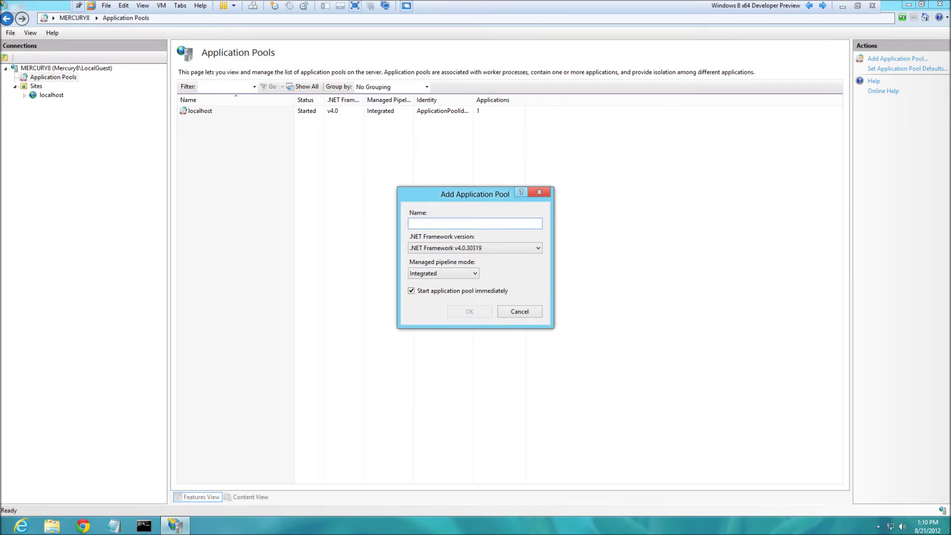
text(WebSyncAppPoo)
click(443, 273)
click(436, 291)
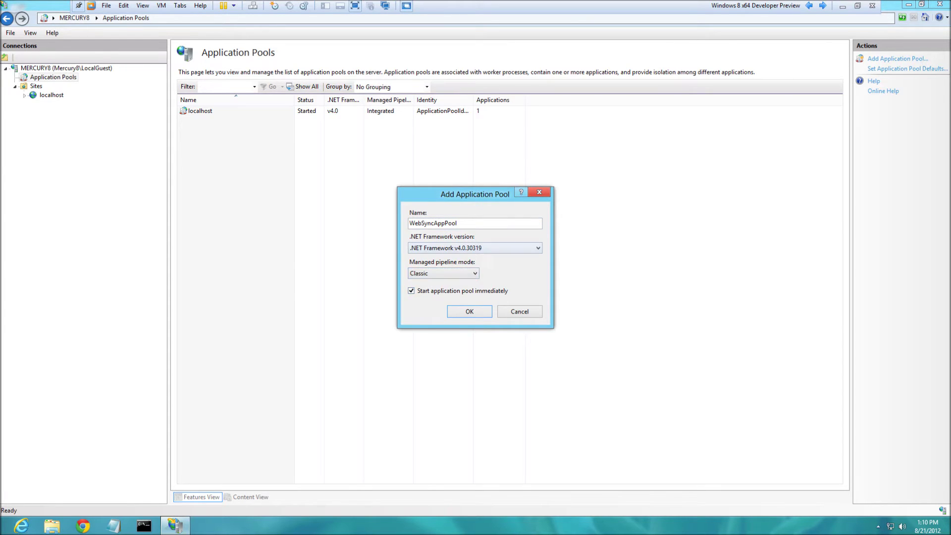
click(475, 248)
click(444, 257)
click(470, 311)
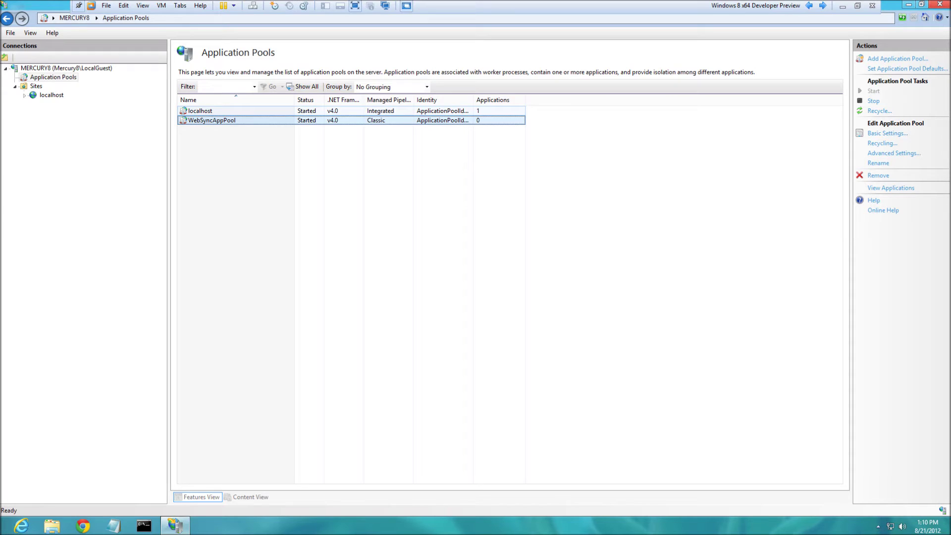
Change the localhost application pool's managed pipeline mode to Classic
double_click(200, 111)
click(443, 273)
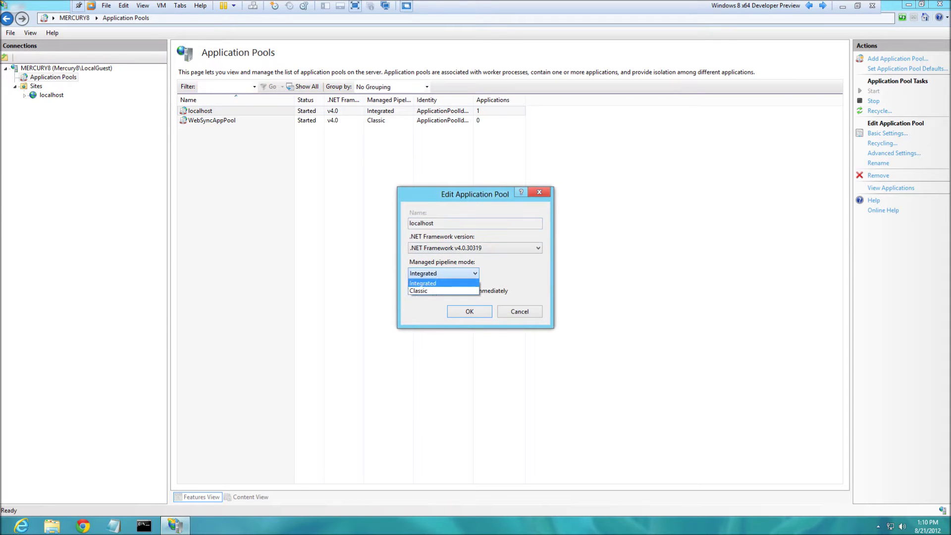
click(441, 290)
click(469, 312)
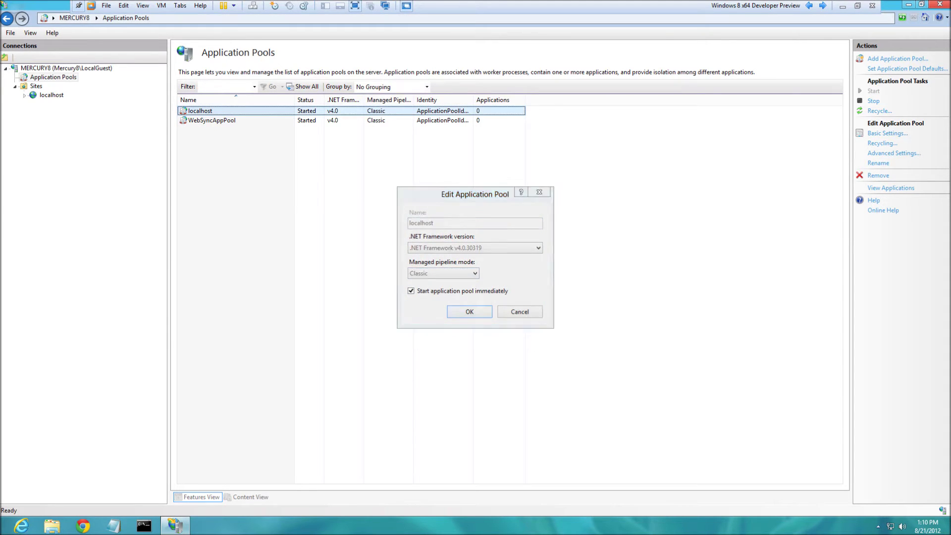
Start adding an application under the localhost site with alias WebSync and application pool WebSyncAppPool
click(51, 95)
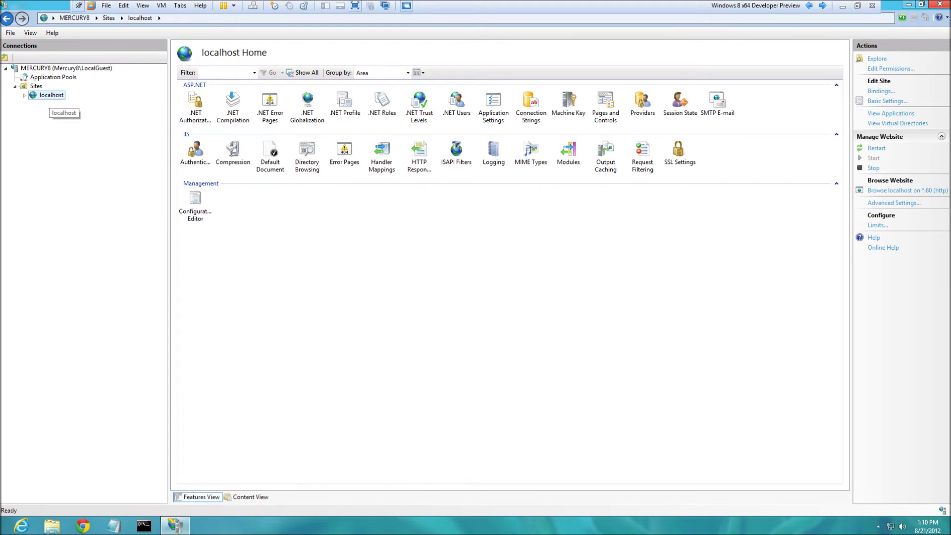
right_click(49, 95)
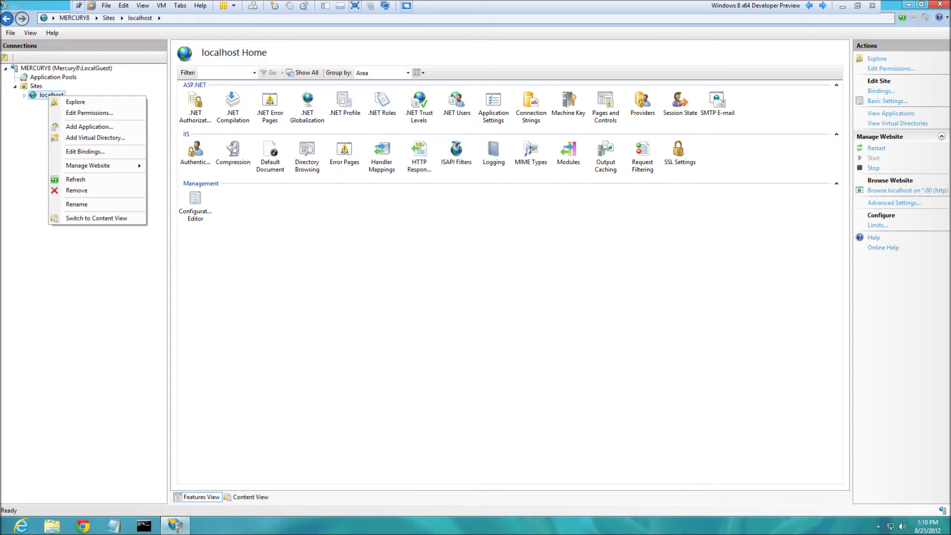
click(89, 127)
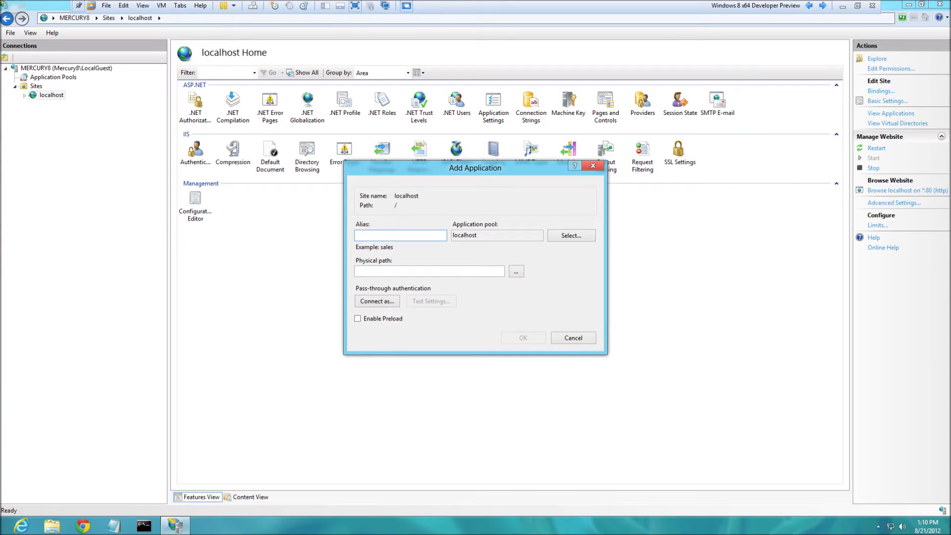
text(WebSync)
key(Tab)
key(Tab)
key(Return)
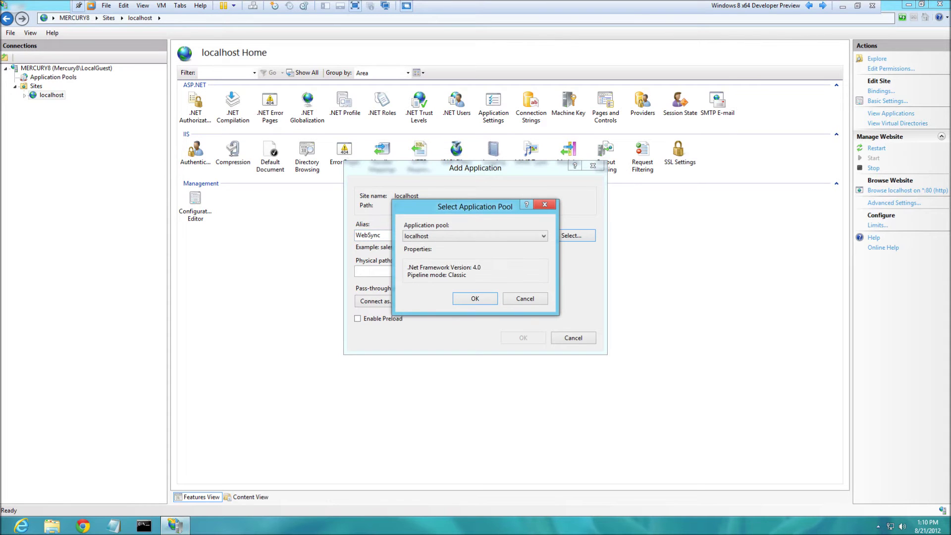
click(524, 236)
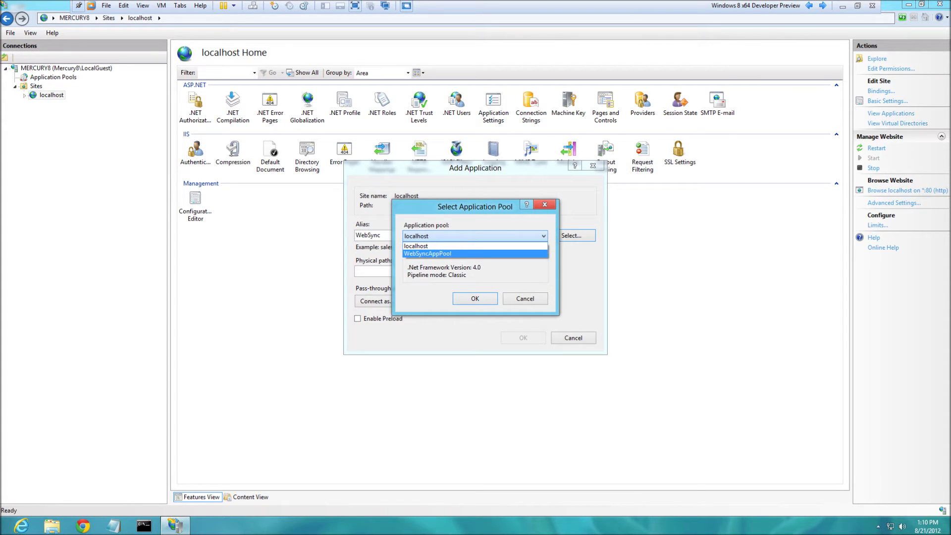
key(Return)
key(Return)
key(Tab)
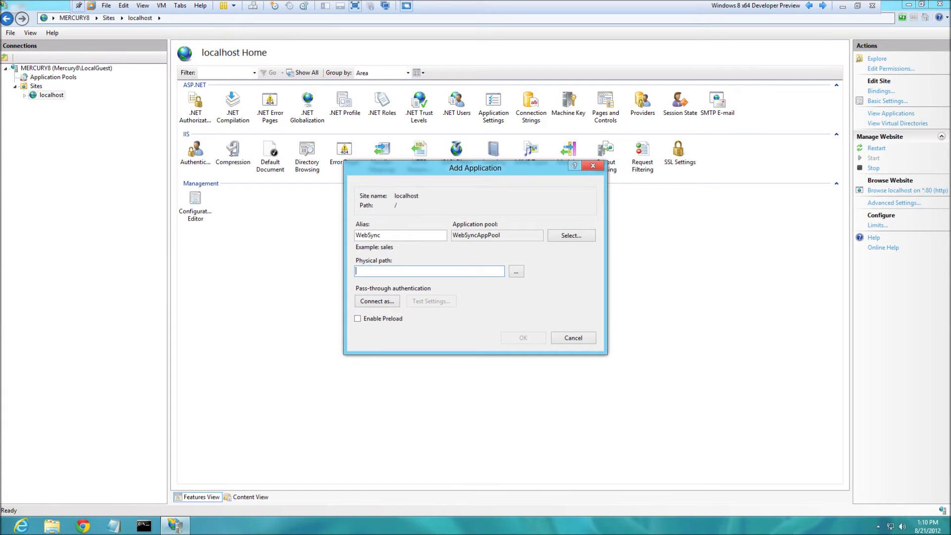
Set the application's physical path to c:\inetpub\wwwroot\WebSync and create the application
text(c)
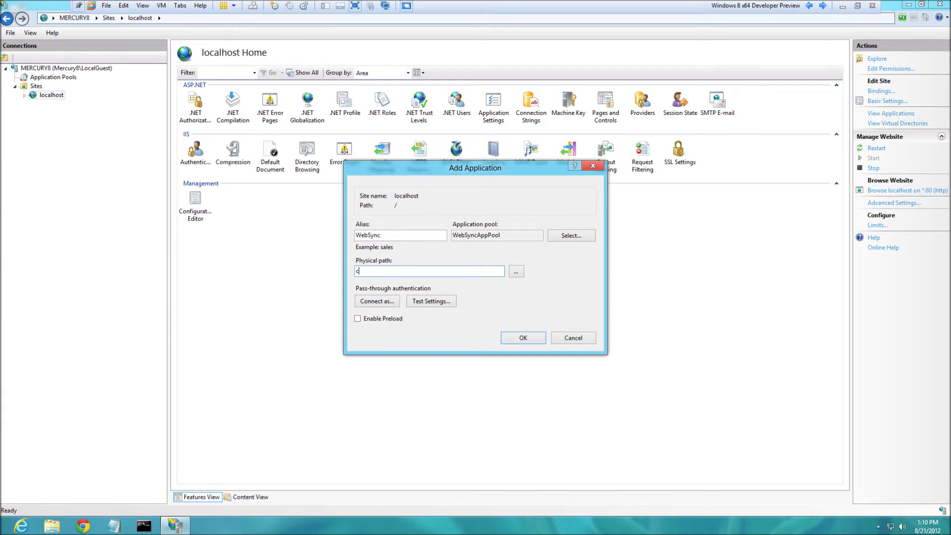
text(:\)
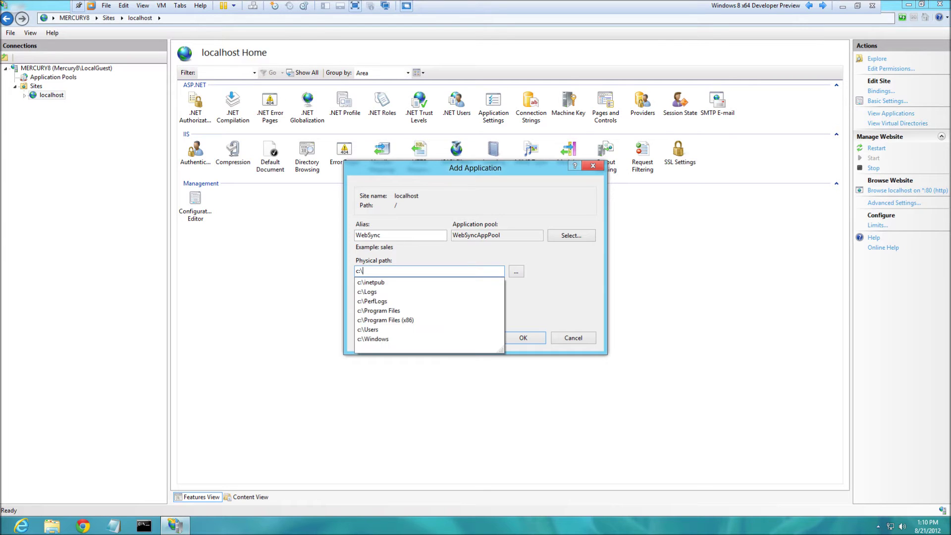
text(inet)
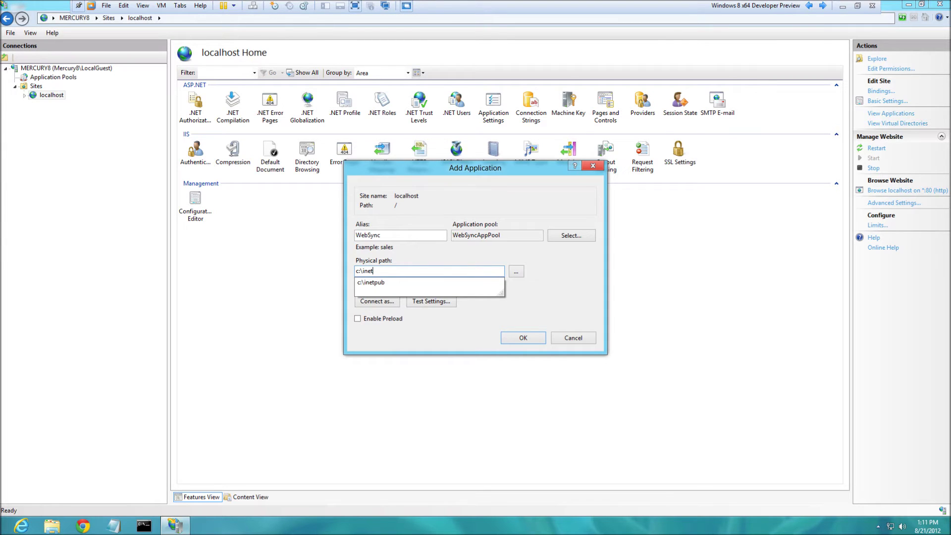
key(Down)
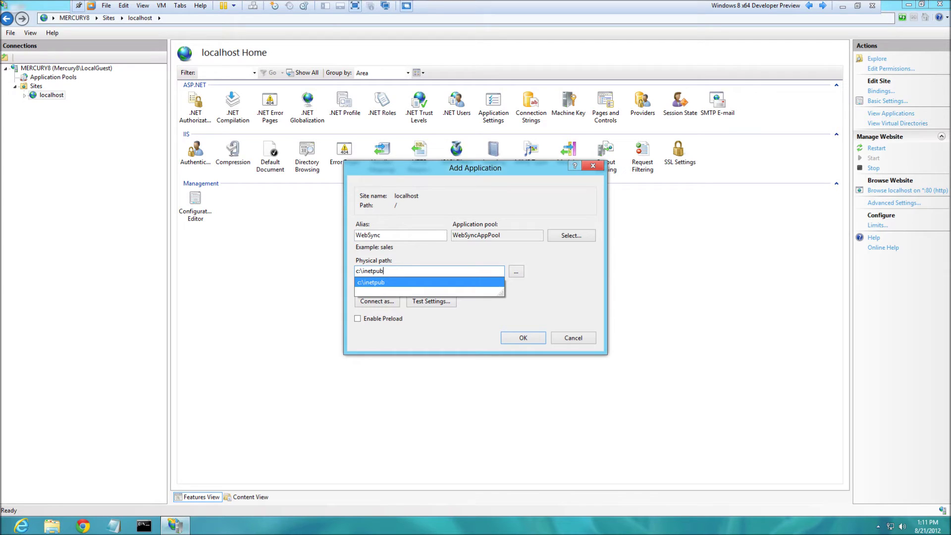
text(\w)
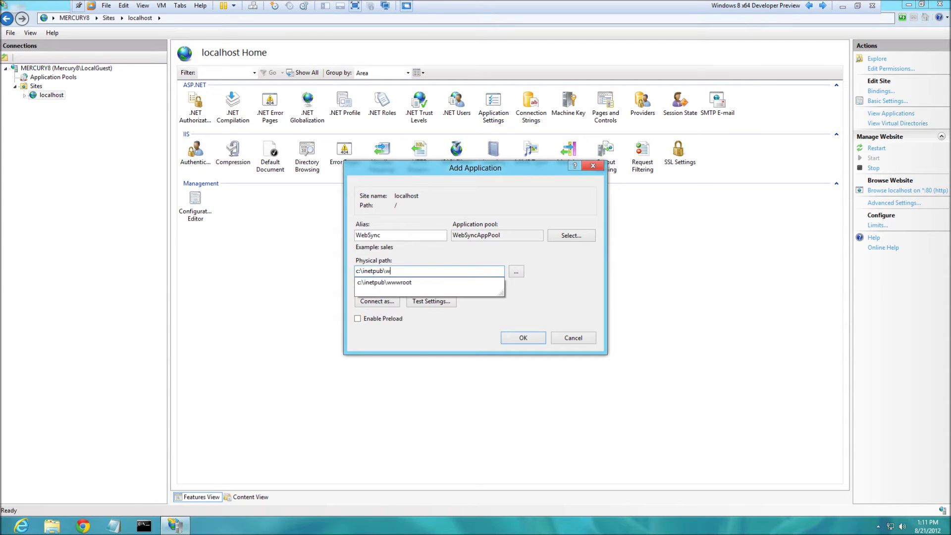
text(wwroot)
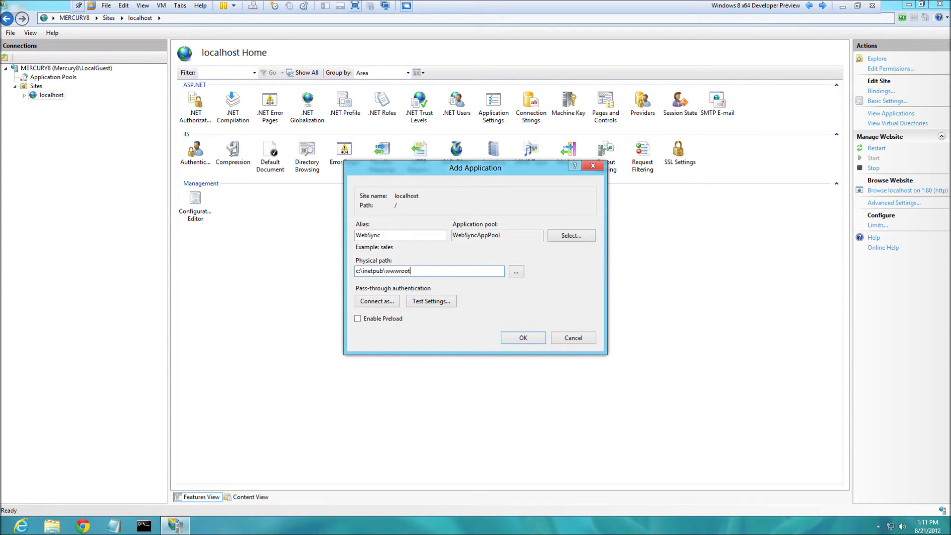
text(\WebSync)
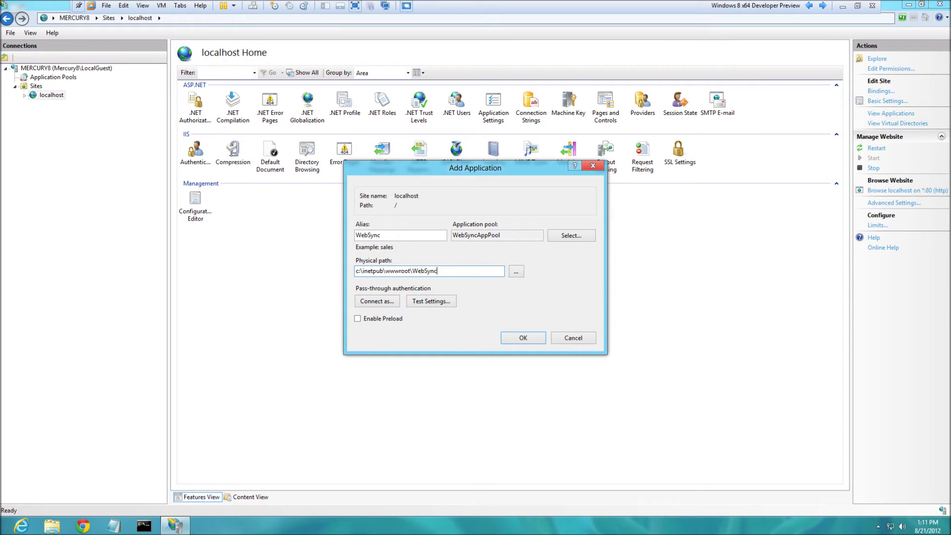
key(Tab)
click(523, 337)
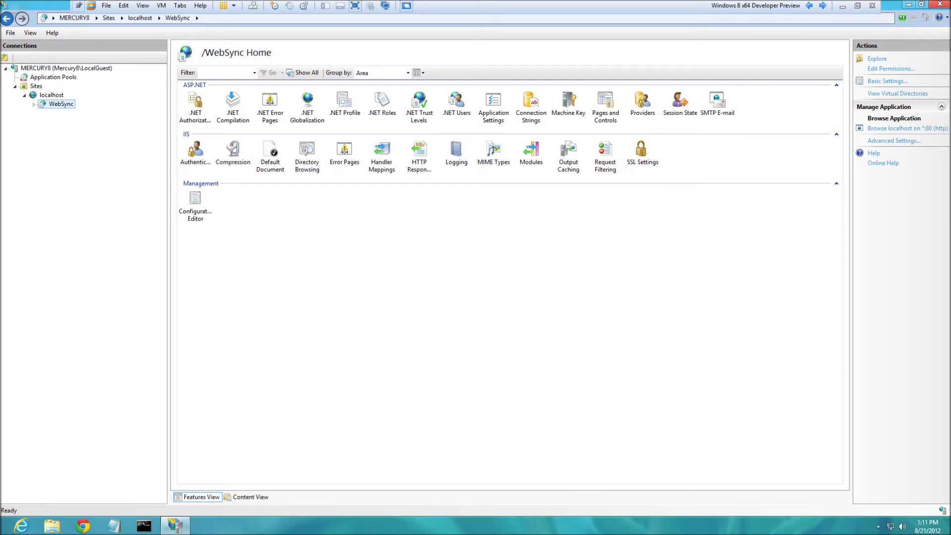
click(52, 95)
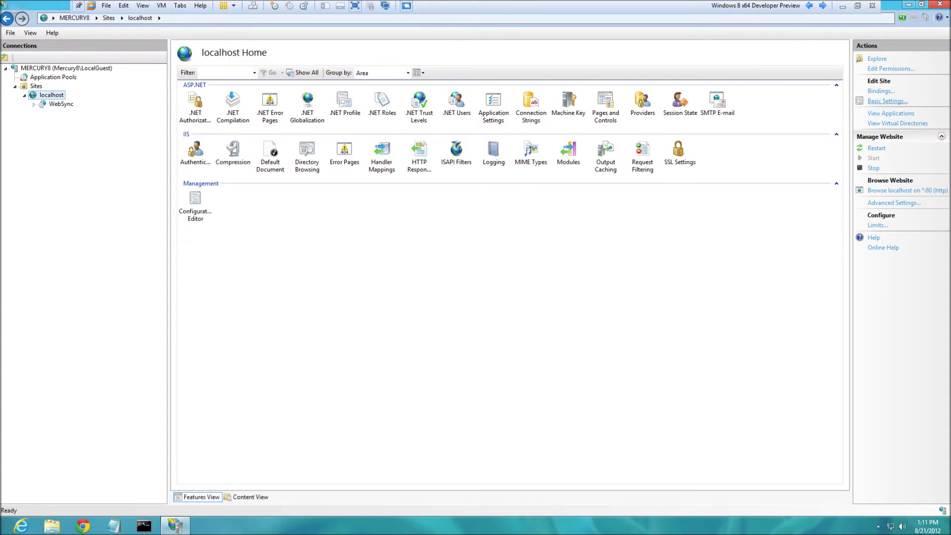
click(881, 91)
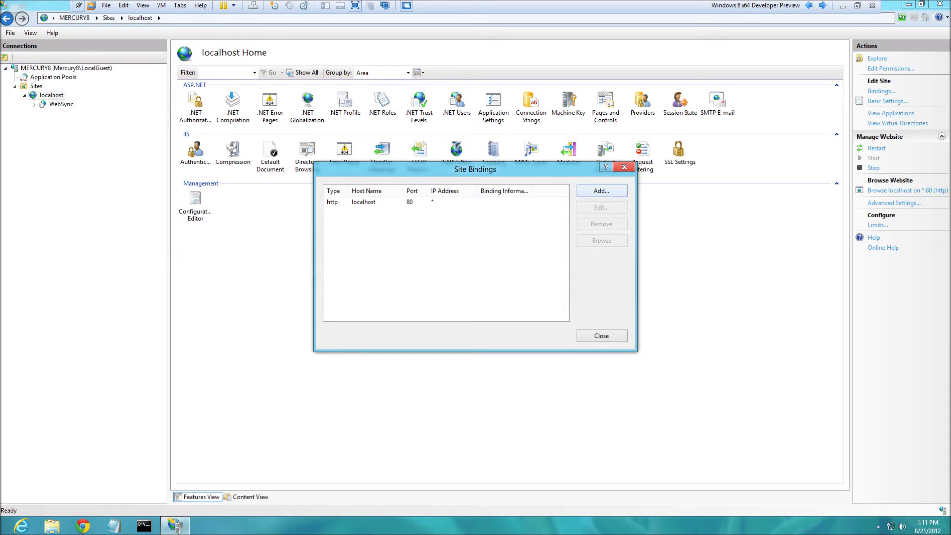
click(601, 191)
click(426, 239)
text(you)
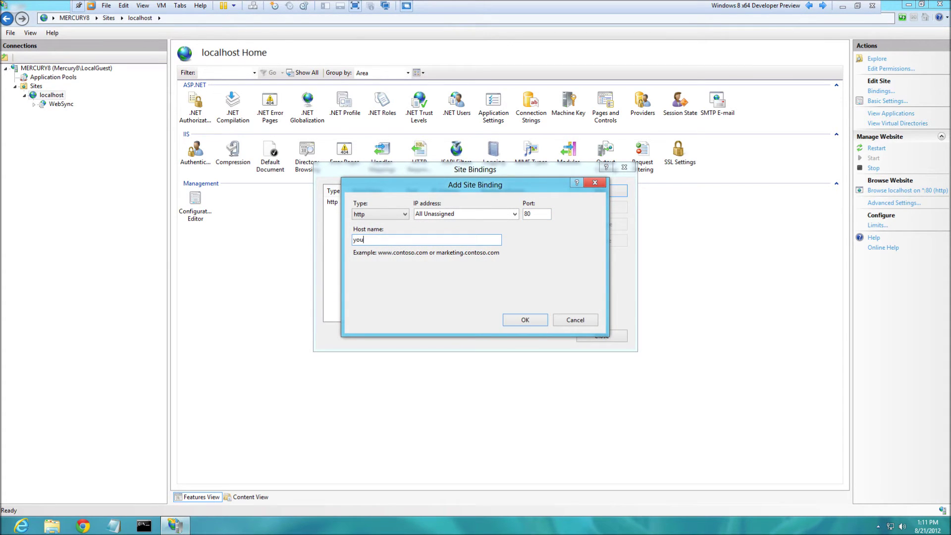
text(r)
text(domain)
text(.com)
text(yo)
text(ursubd)
text(omain.)
key(Escape)
key(Escape)
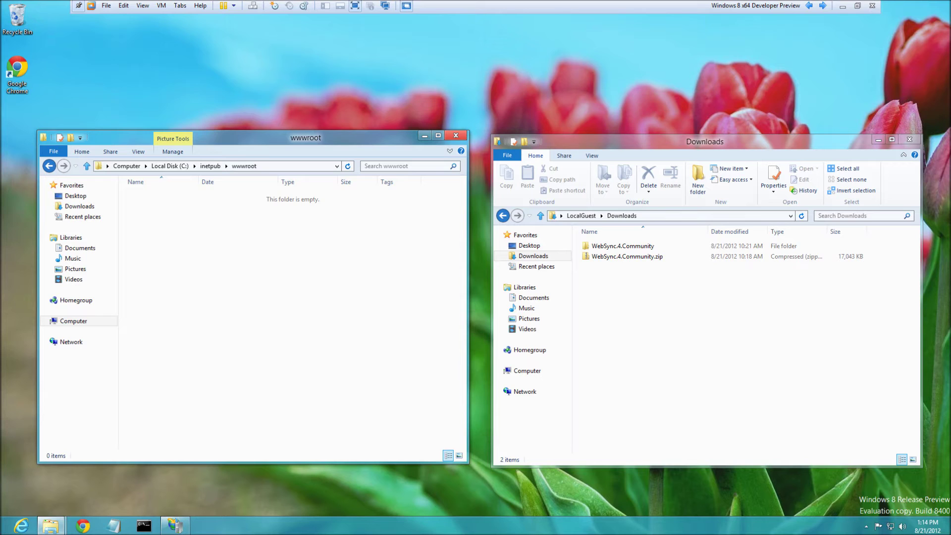
Create a folder named WebSync inside C:\inetpub\wwwroot
right_click(177, 257)
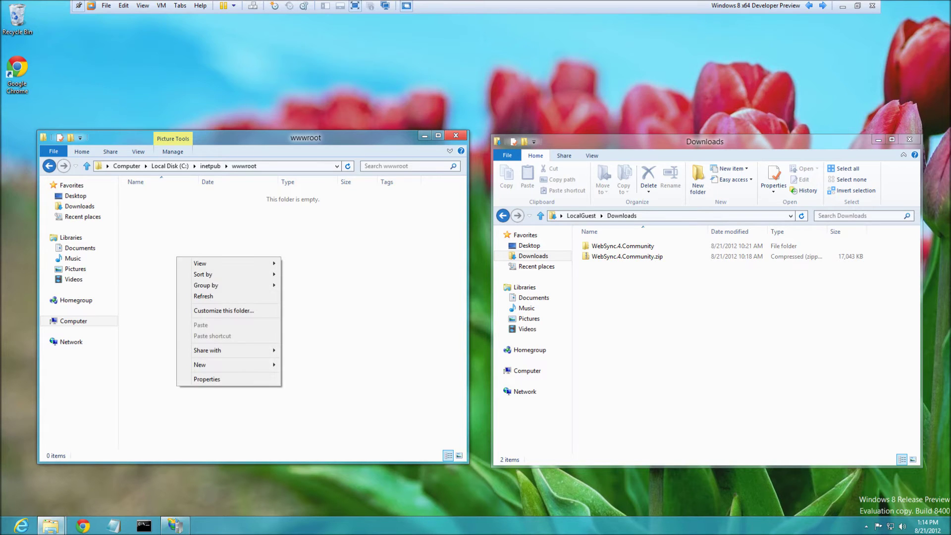
mouse_move(200, 365)
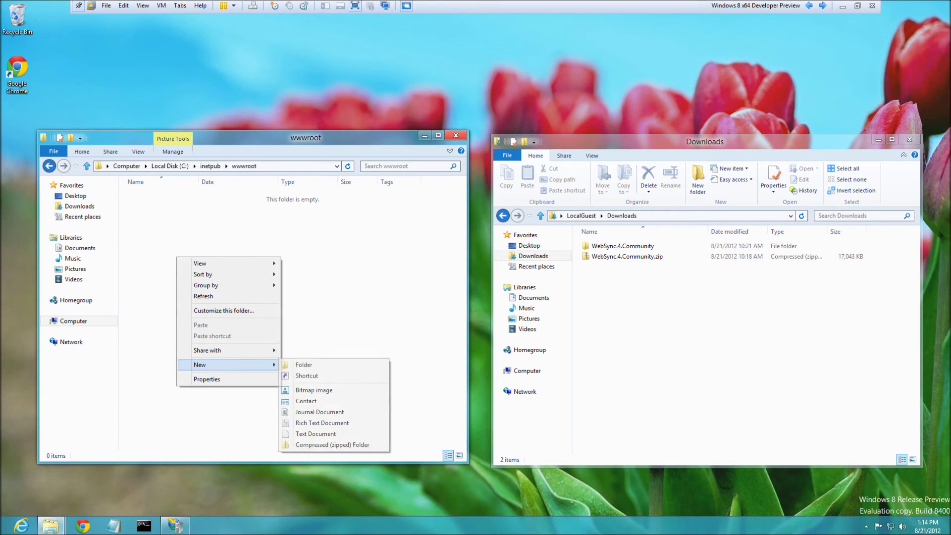
click(304, 364)
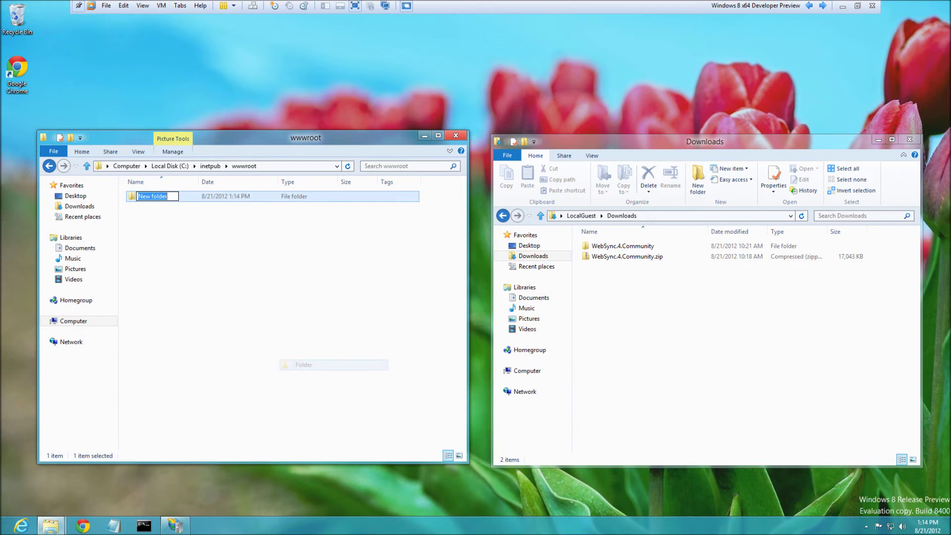
text(We)
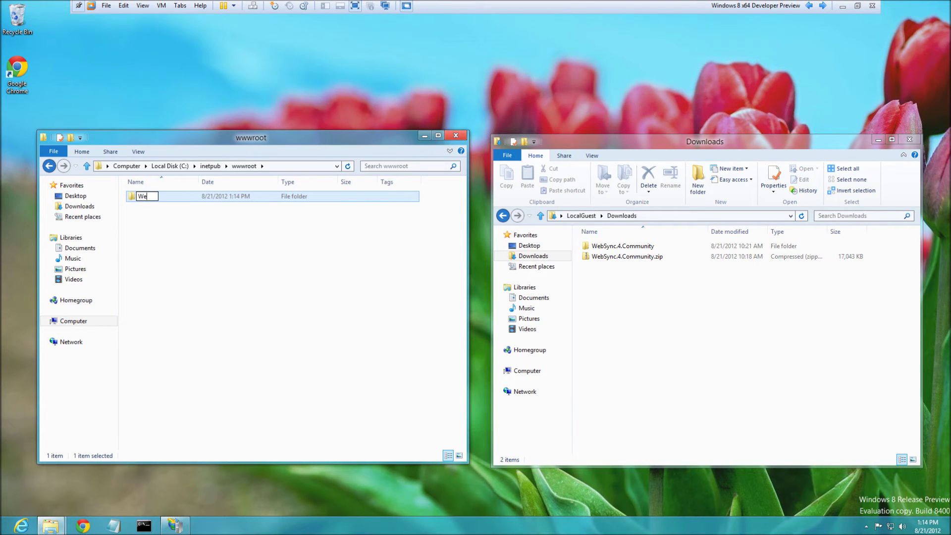
text(bSync)
key(Return)
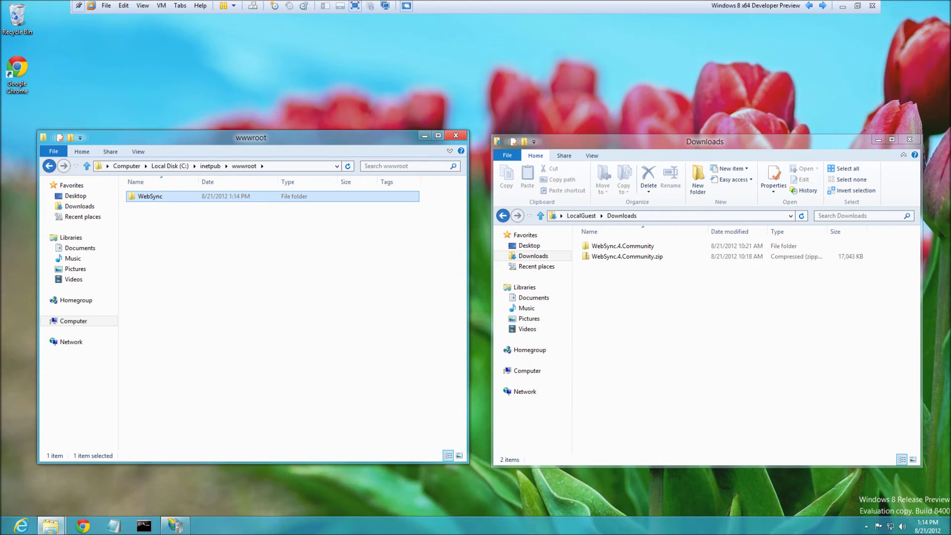
Check the security permissions of the wwwroot folder in its properties
right_click(163, 229)
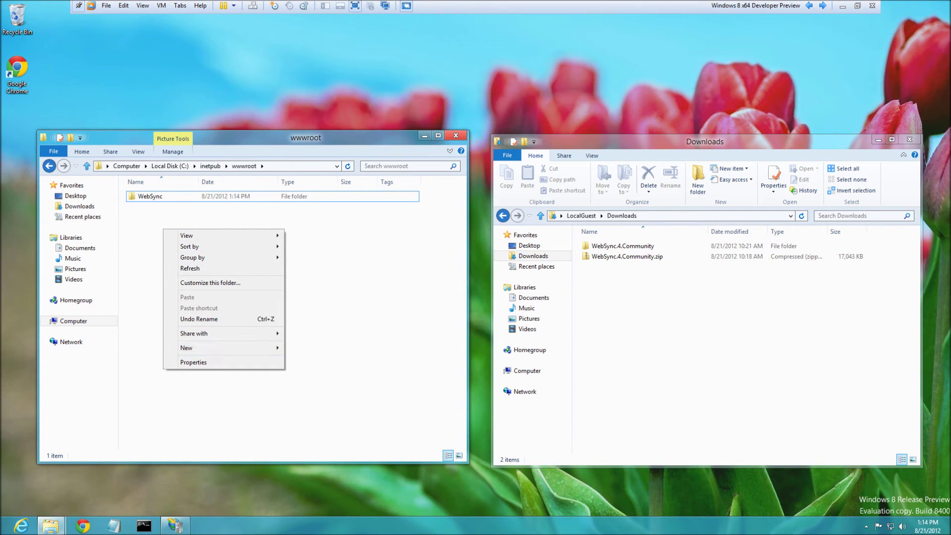
click(193, 362)
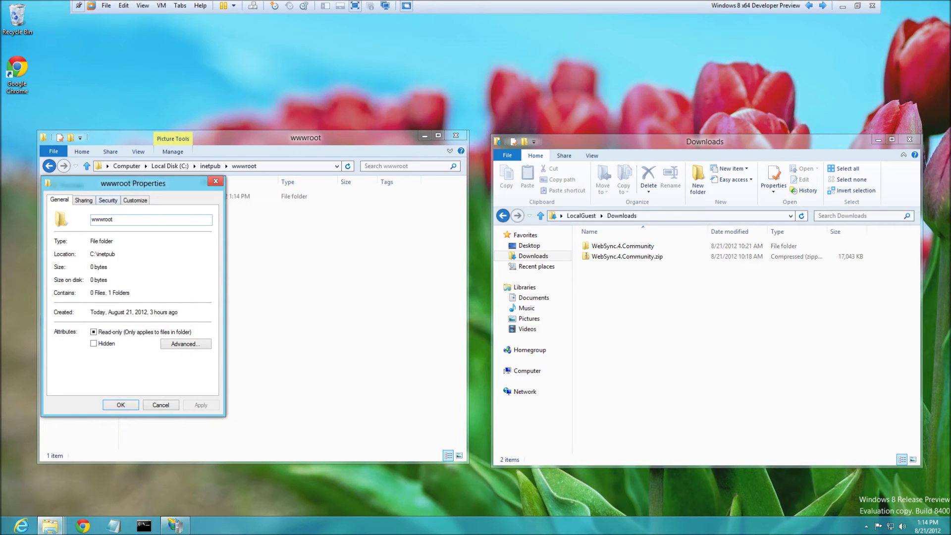
click(108, 200)
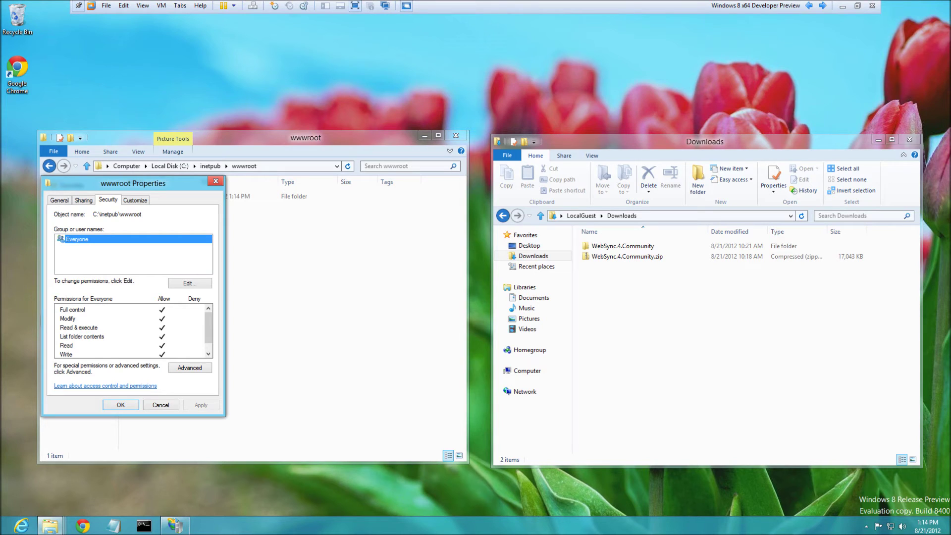
click(120, 405)
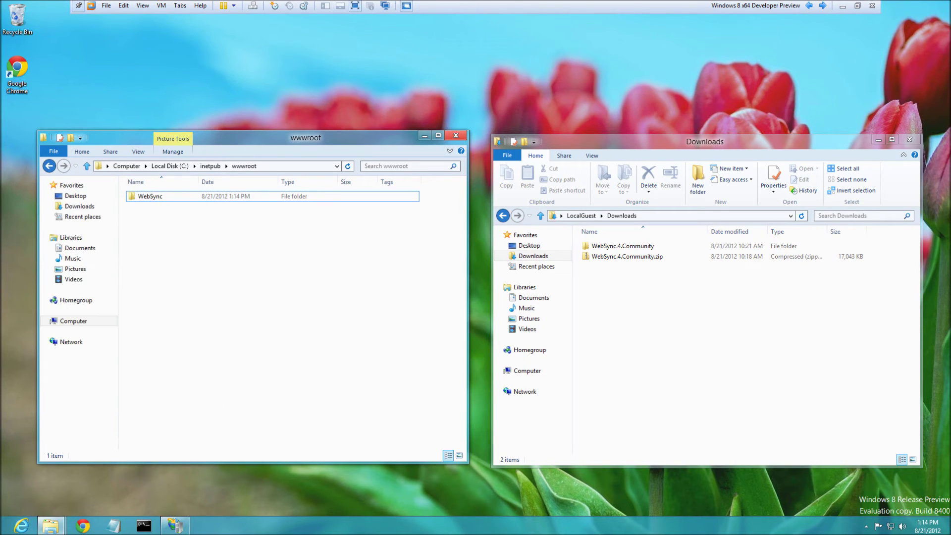
Create a folder named Bin inside the WebSync folder
key(Return)
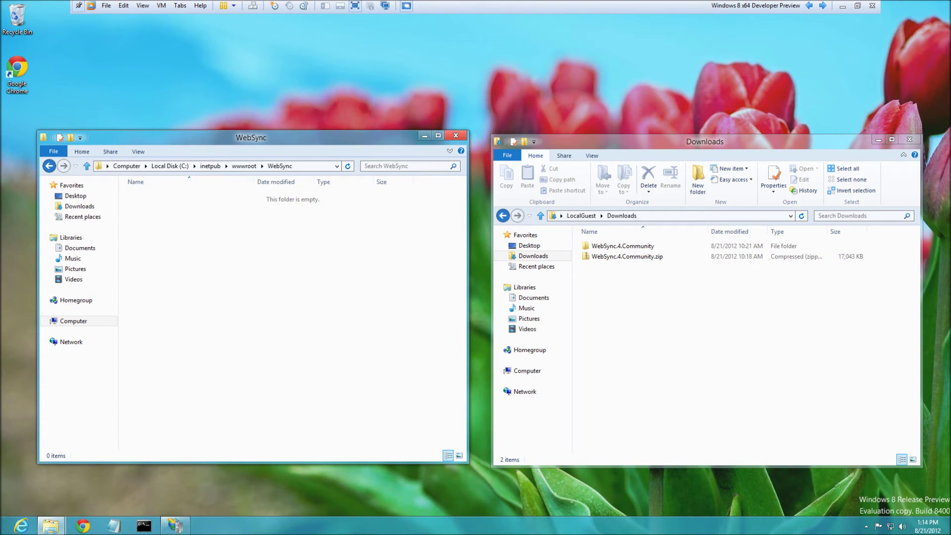
right_click(149, 196)
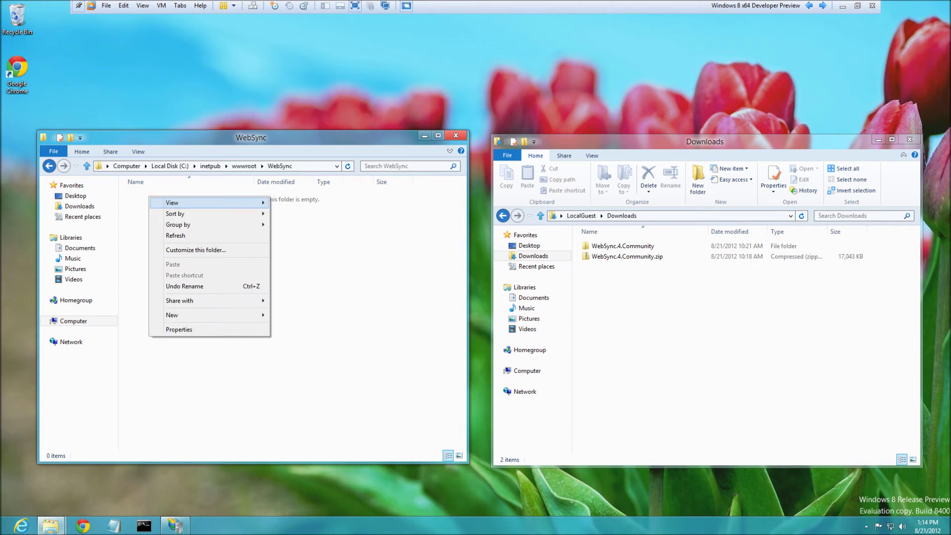
mouse_move(218, 314)
click(297, 315)
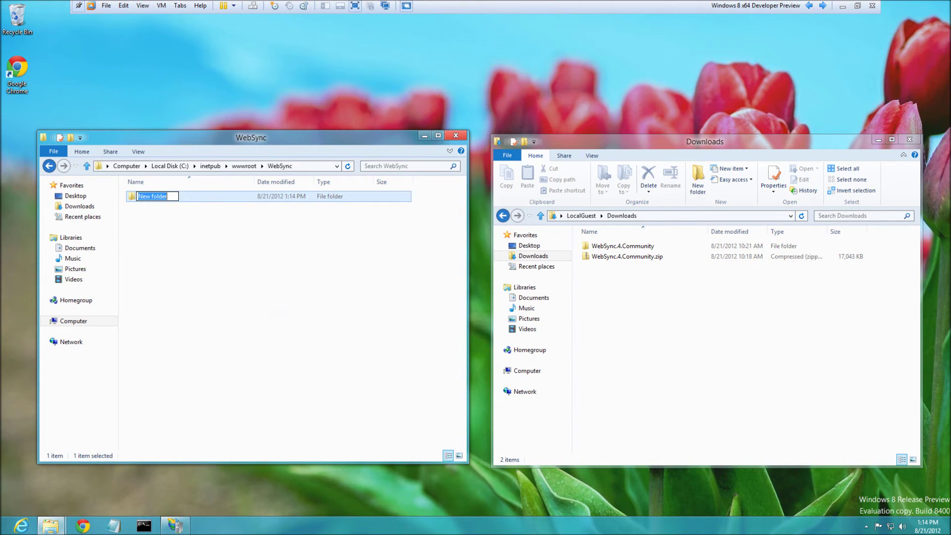
text(Bin)
key(Return)
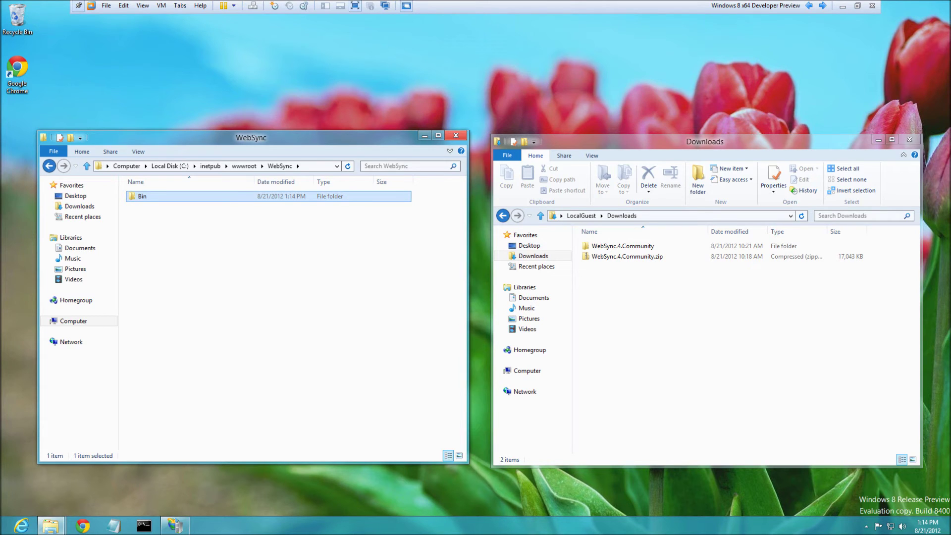
Create a new text document in the WebSync folder and name it Web.config, replacing the .txt extension
right_click(163, 250)
mouse_move(222, 368)
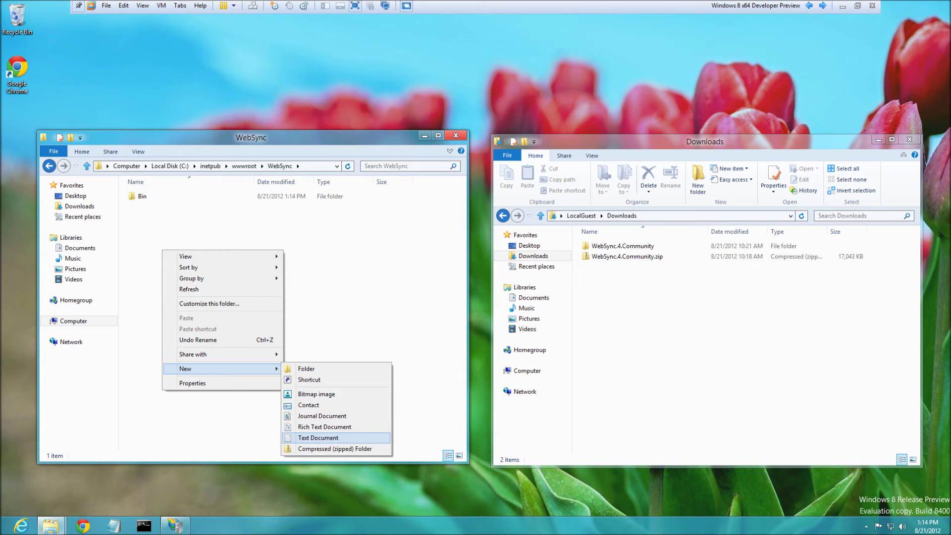
key(Return)
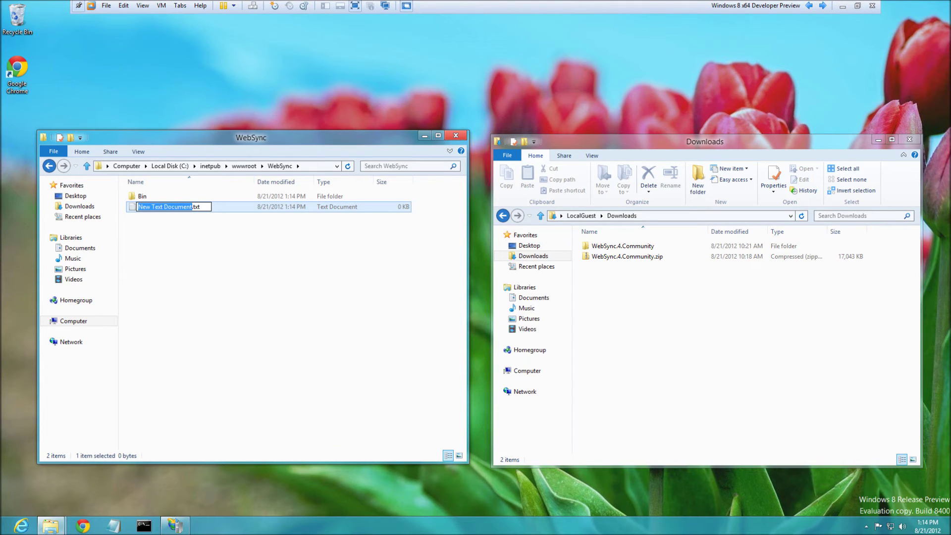
text(WebConfig)
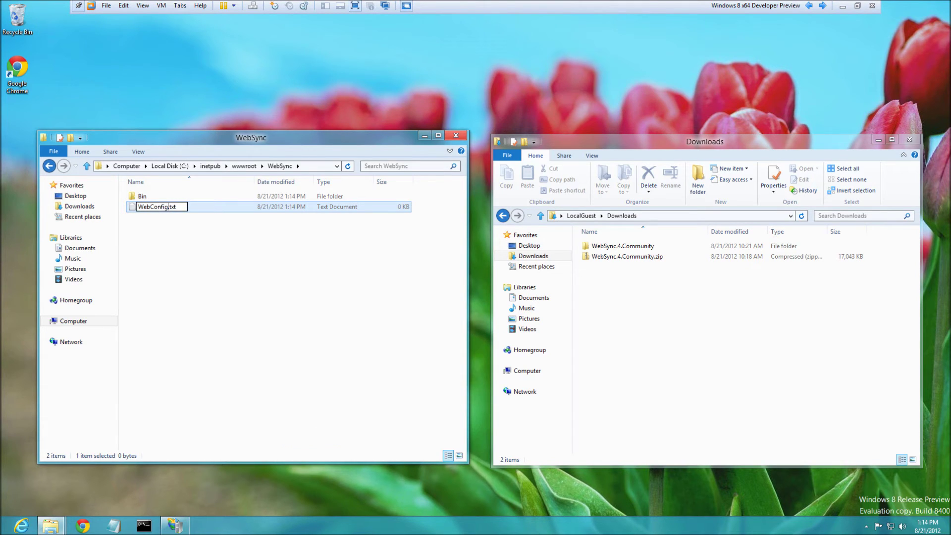
key(BackSpace)
key(BackSpace)
key(BackSpace)
key(BackSpace)
key(BackSpace)
key(BackSpace)
text(.config)
key(Delete)
key(Delete)
key(Delete)
key(Delete)
key(Return)
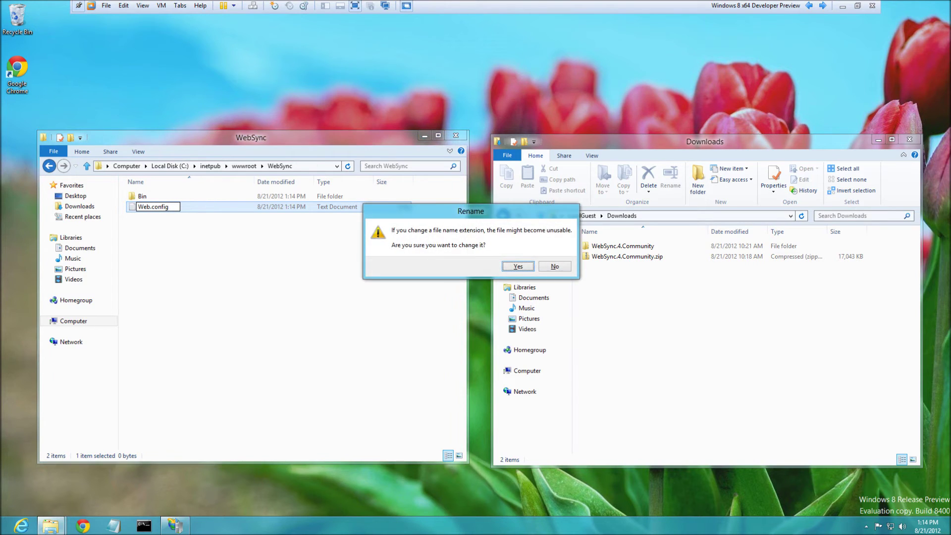
key(Return)
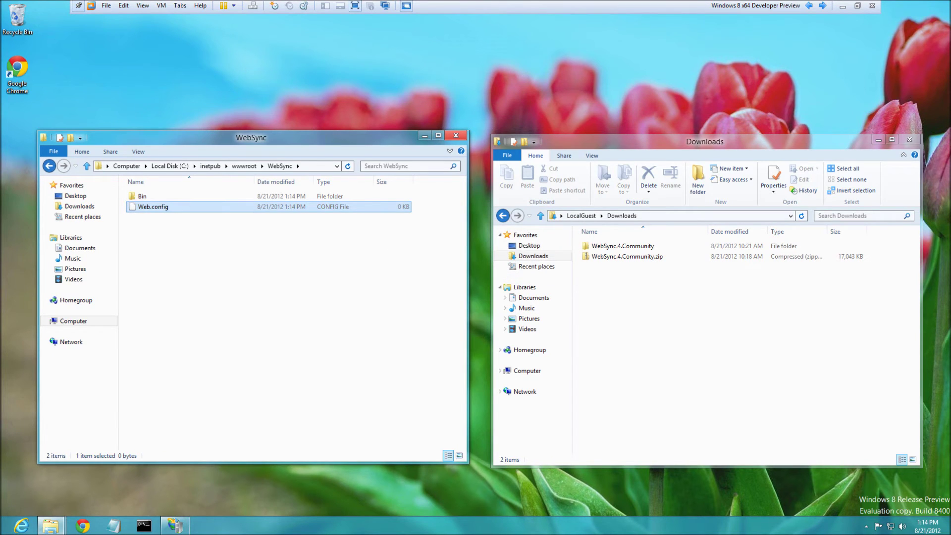
Check that file name extensions are set to be shown for the WebSync folder containing Web.config
click(449, 151)
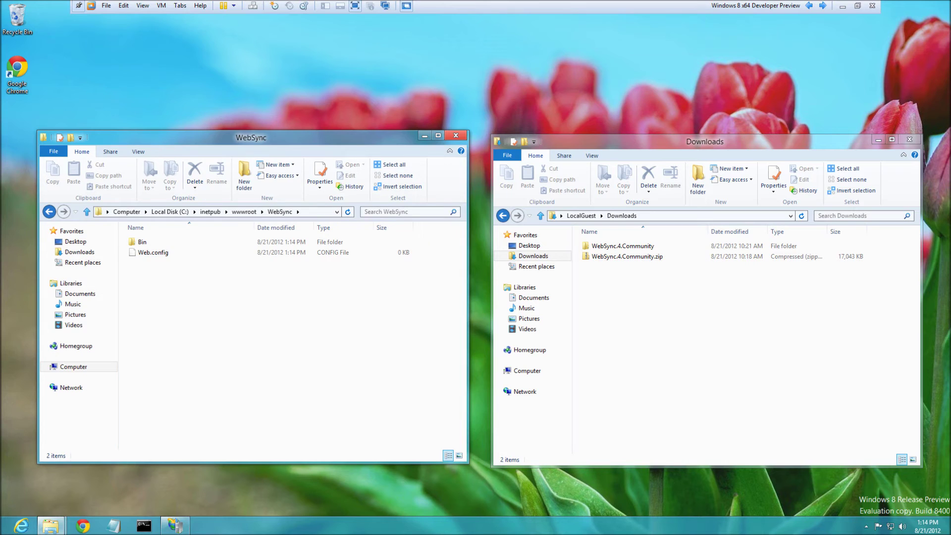
click(138, 152)
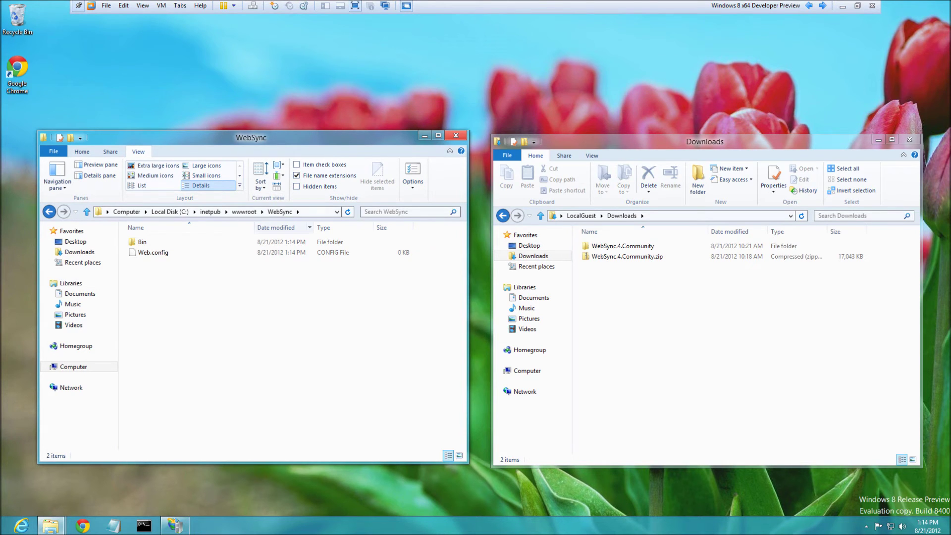
click(174, 252)
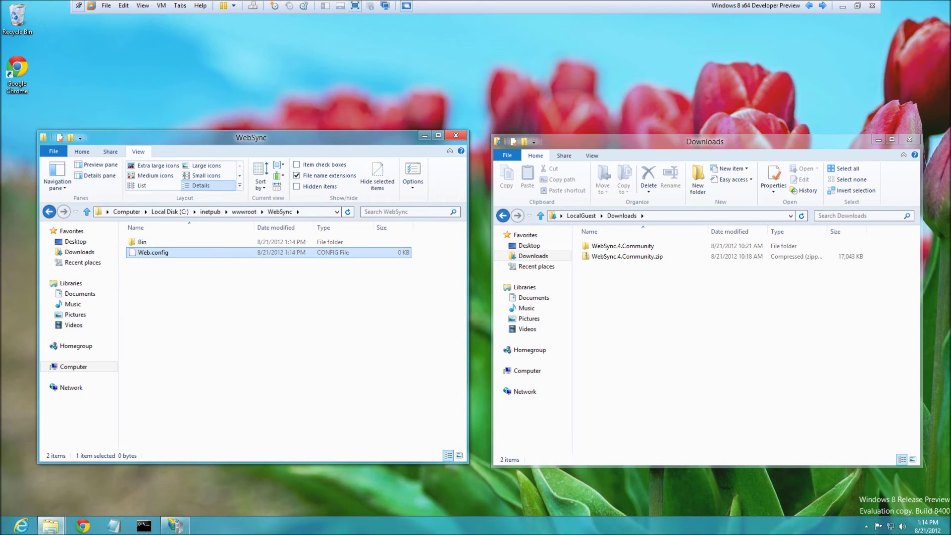
Copy FM.dll, FM.Server.dll, FM.WebSync.dll, FM.WebSync.Server.dll and FM.WebSync.WebSockets.dll from the WebSync.4.Community Server folder into the Bin folder
double_click(144, 242)
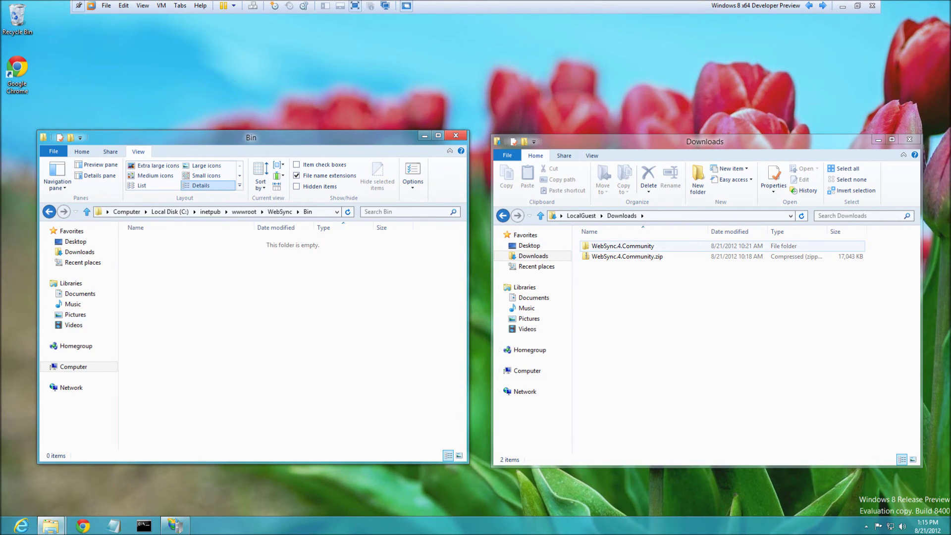
double_click(622, 246)
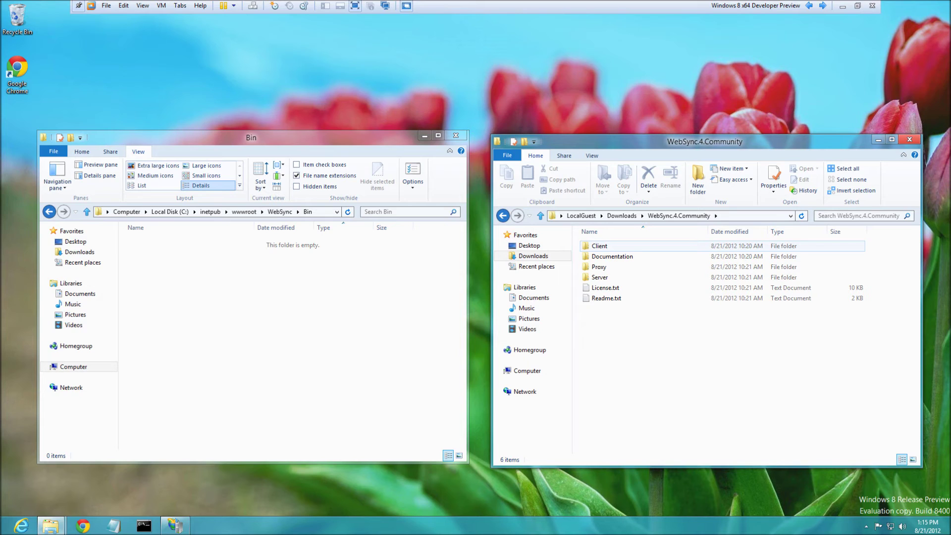
double_click(600, 277)
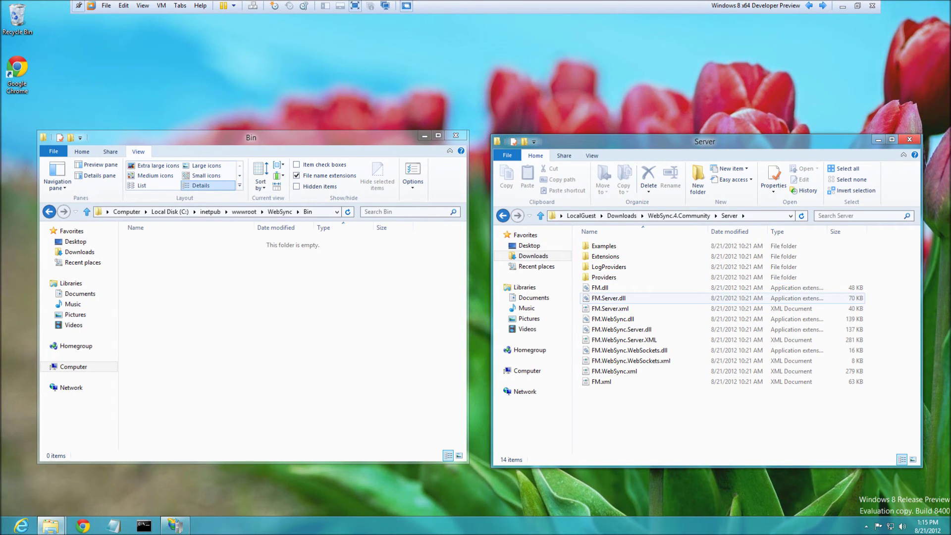
click(599, 287)
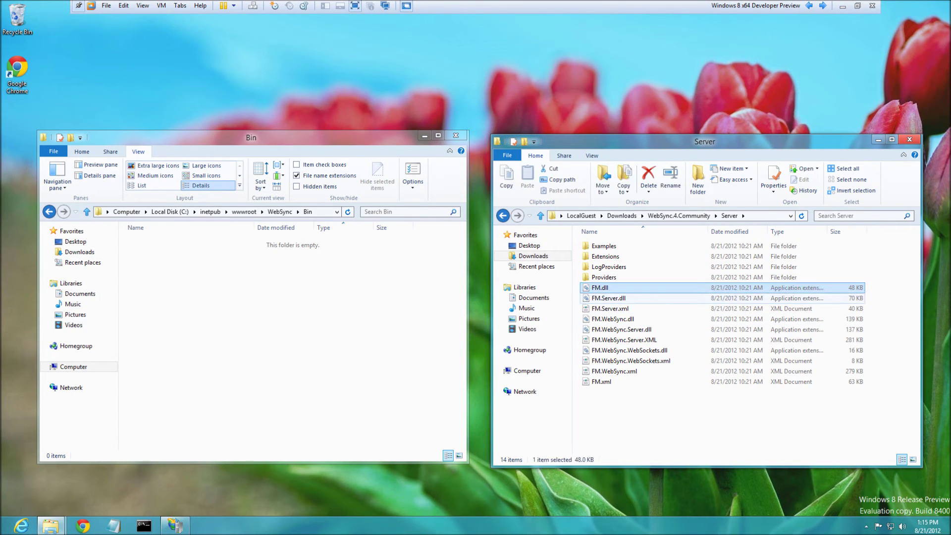
ctrl+click(608, 298)
ctrl+click(612, 318)
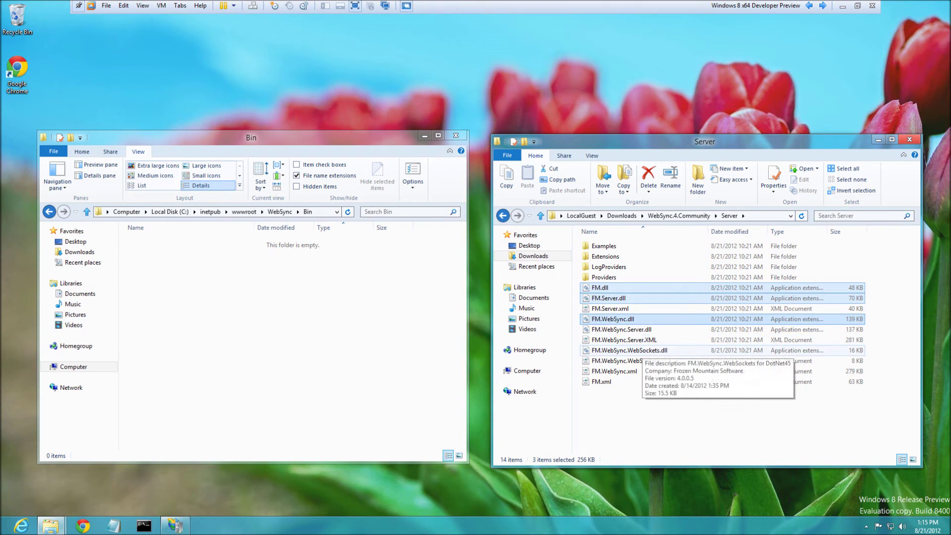
ctrl+click(621, 328)
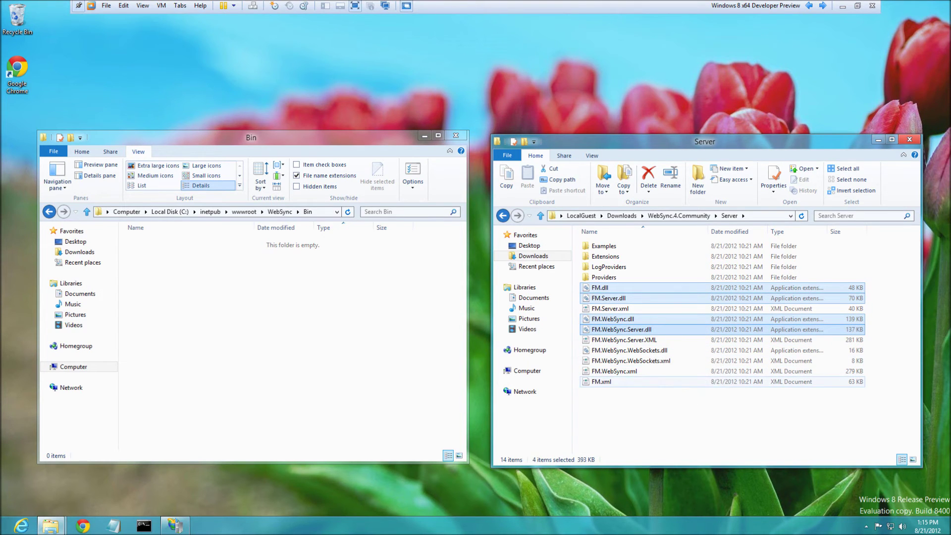
ctrl+click(629, 350)
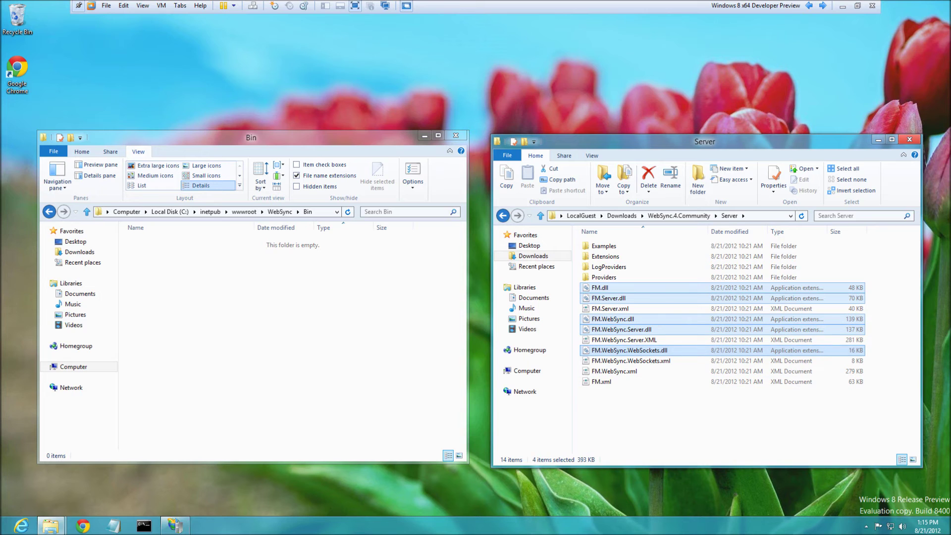
key(ctrl+c)
click(297, 317)
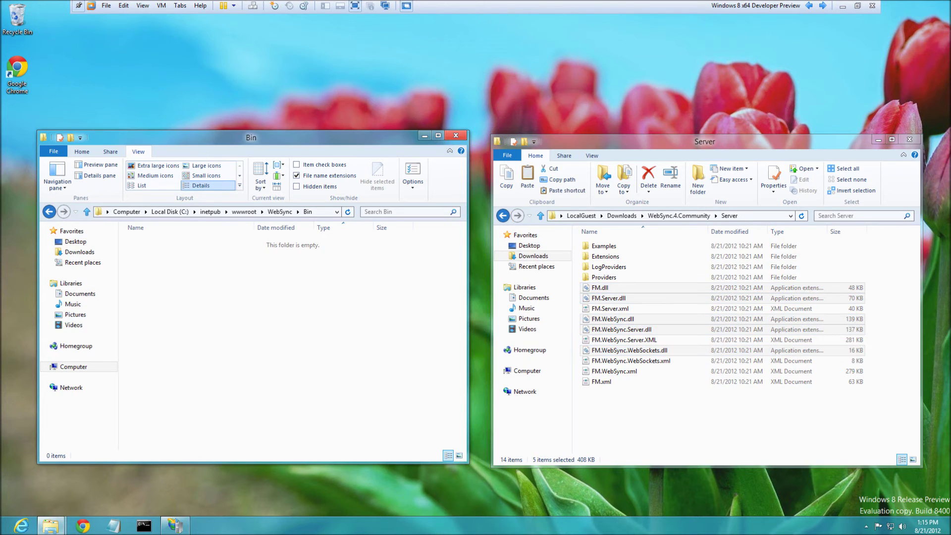
key(ctrl+v)
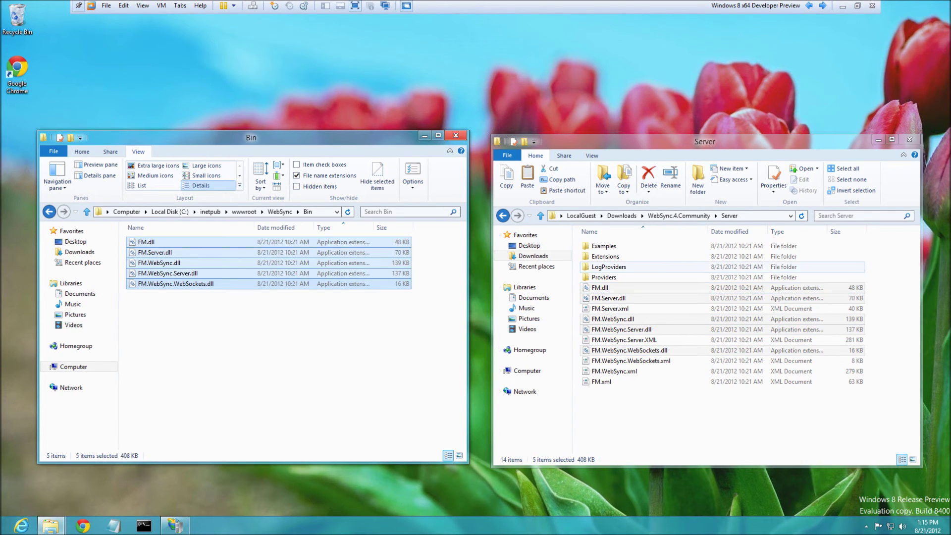
Copy FM.Log4Net.dll and log4net.dll from the Server folder's LogProviders\log4net subfolder into the Bin folder
double_click(609, 267)
double_click(605, 246)
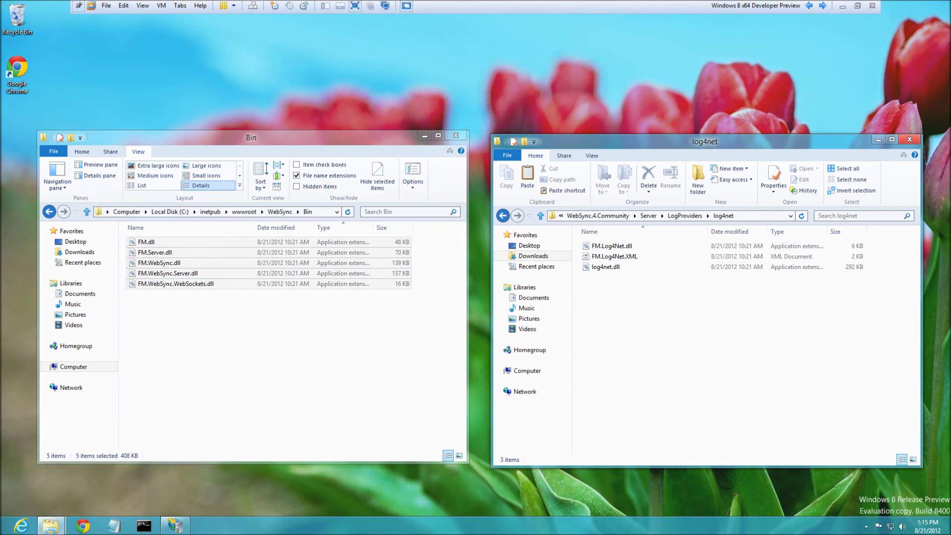
click(611, 246)
ctrl+click(606, 267)
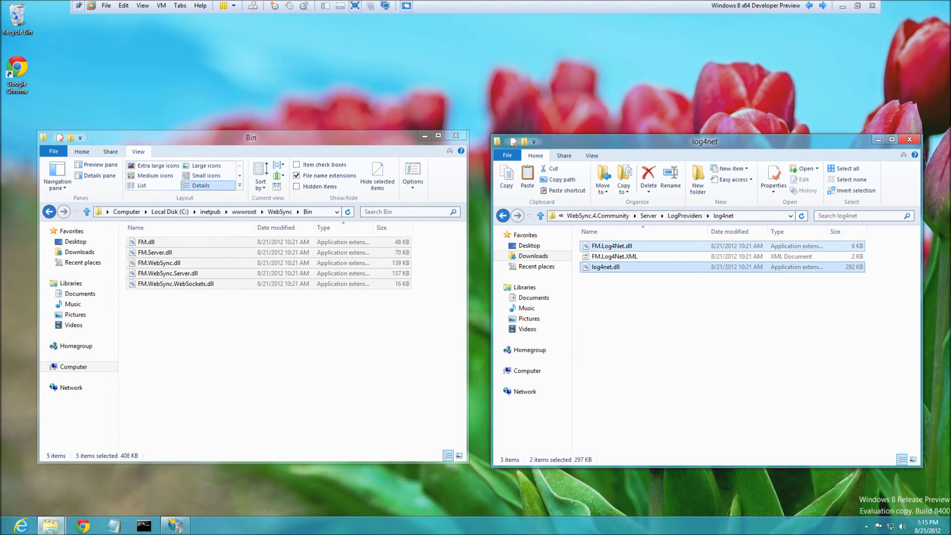
click(297, 342)
key(ctrl+v)
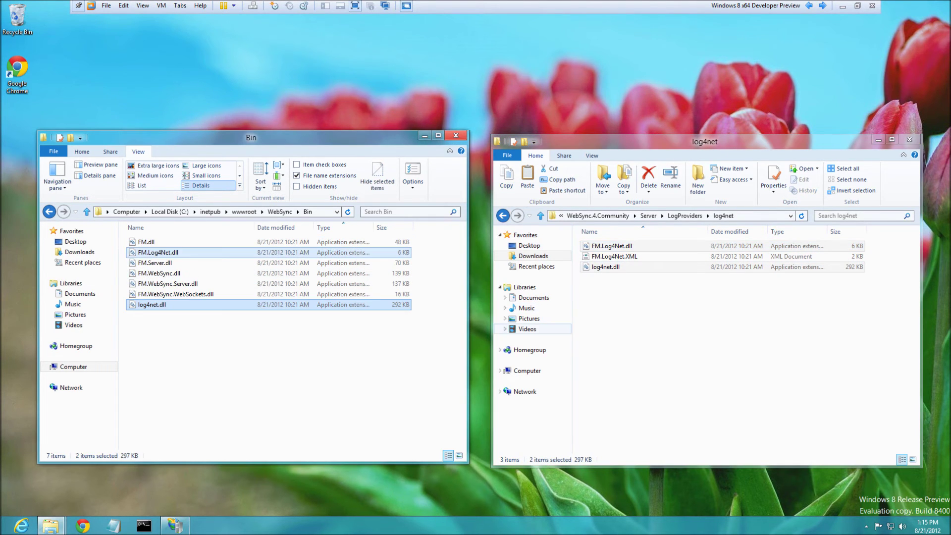
Copy FM.WebSync.Subscribers.dll and FM.WebSync.Subscribers.Server.dll from the Server folder's Extensions subfolder into the Bin folder
click(685, 215)
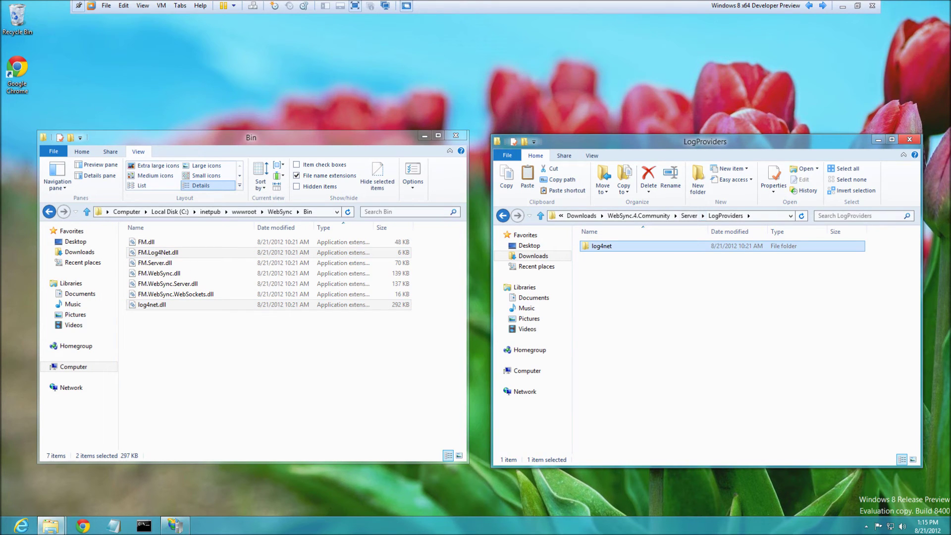
click(688, 215)
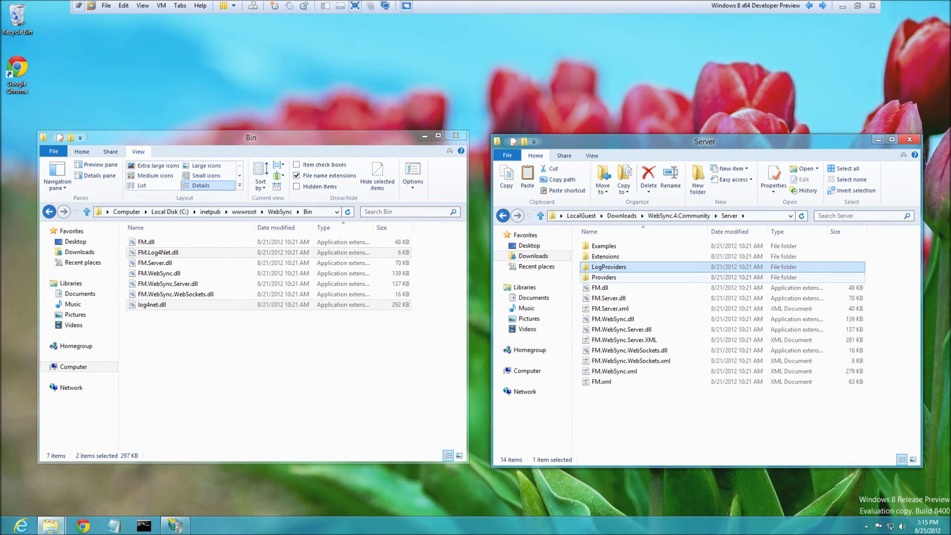
double_click(605, 256)
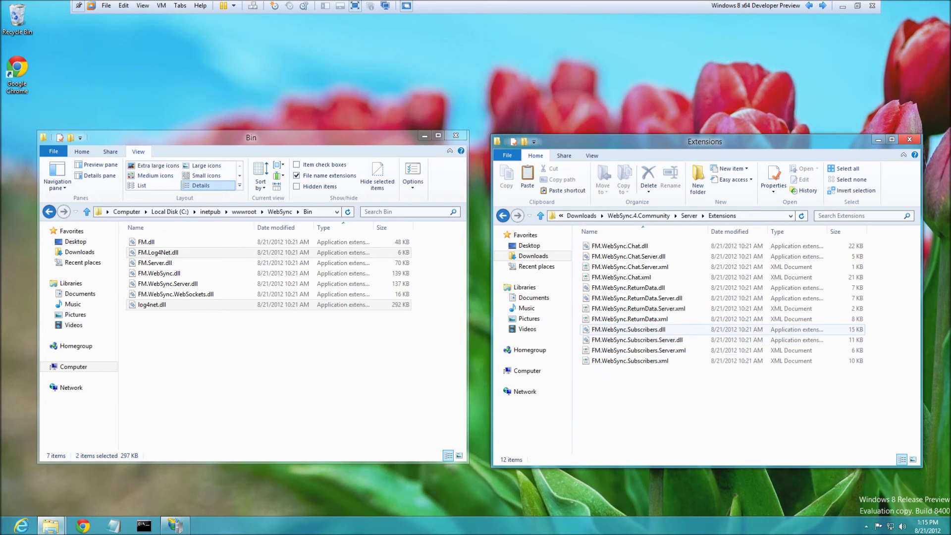
click(629, 329)
ctrl+click(636, 340)
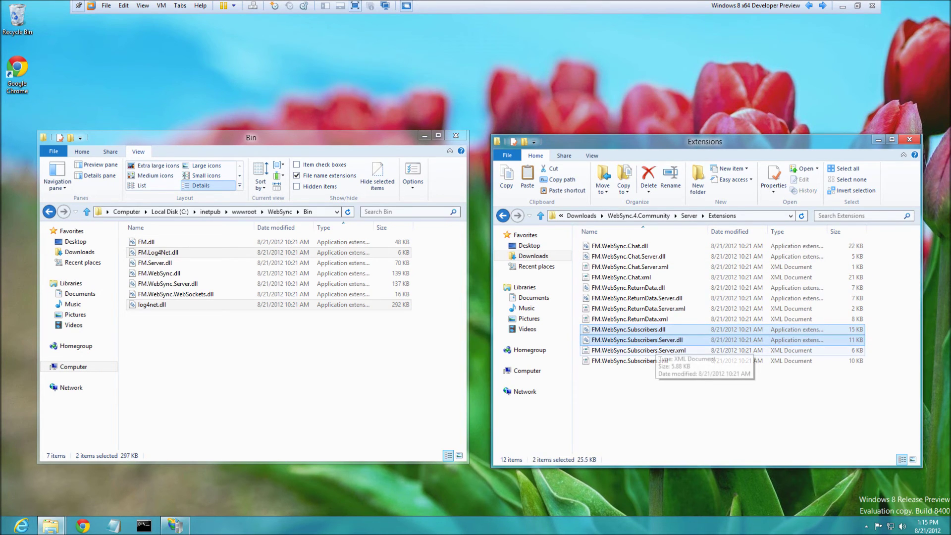
click(287, 364)
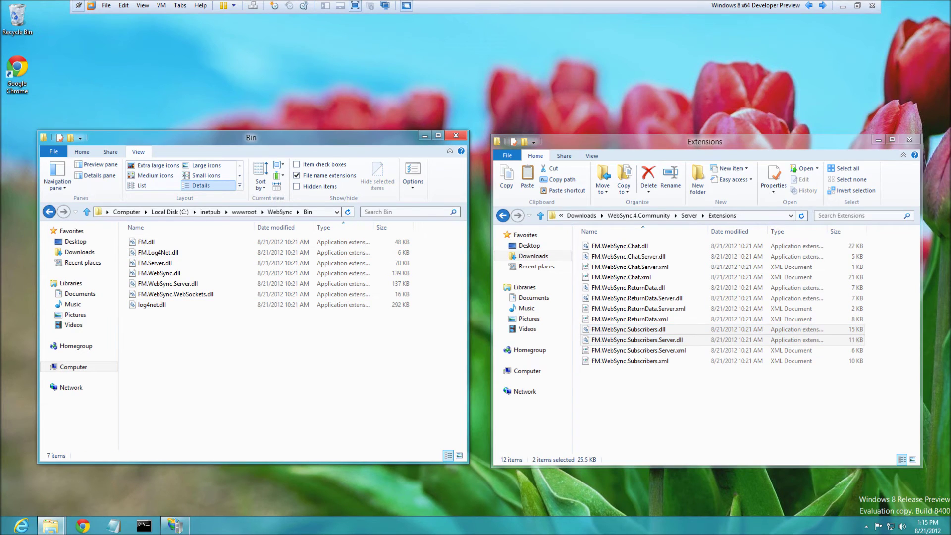
key(ctrl+v)
click(287, 364)
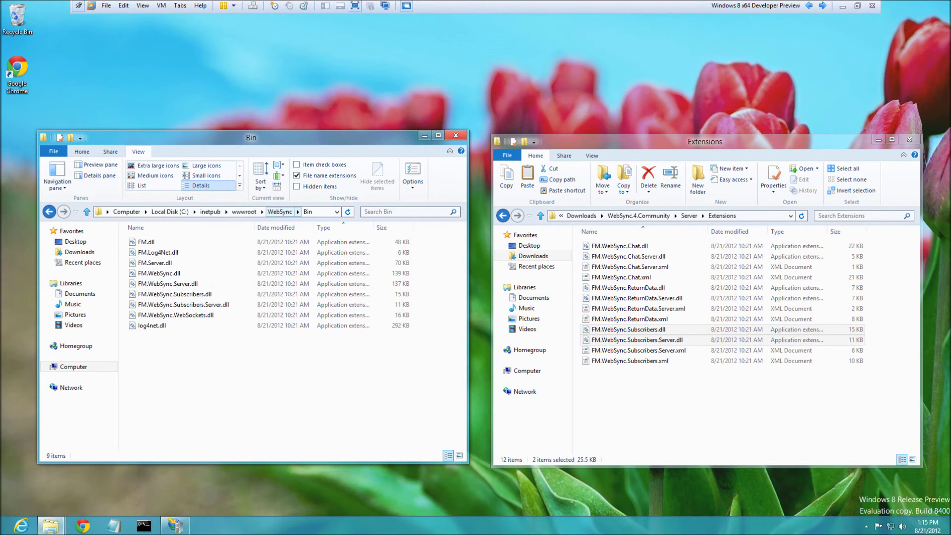
Start Notepad as administrator and list all files in the WebSync folder with the filter *.* to open Web.config
click(279, 212)
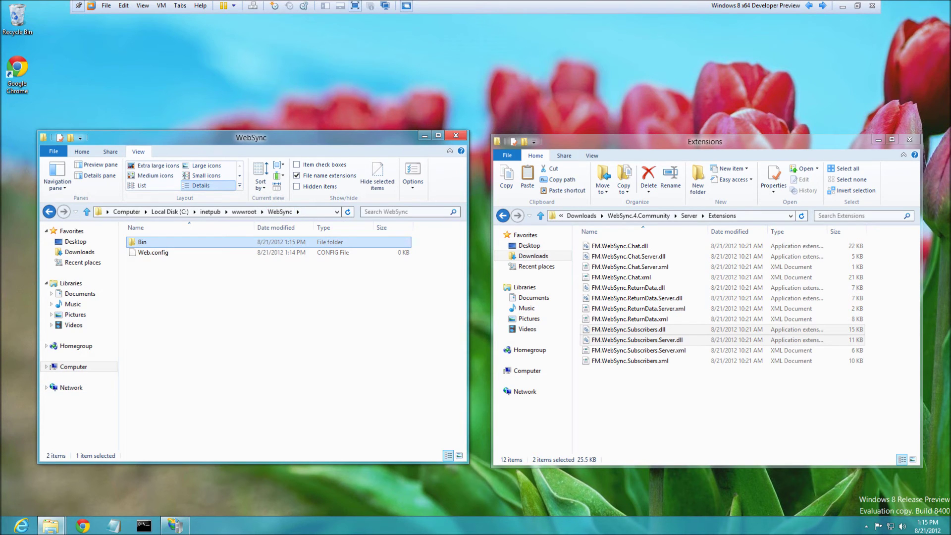
ctrl+shift+click(113, 526)
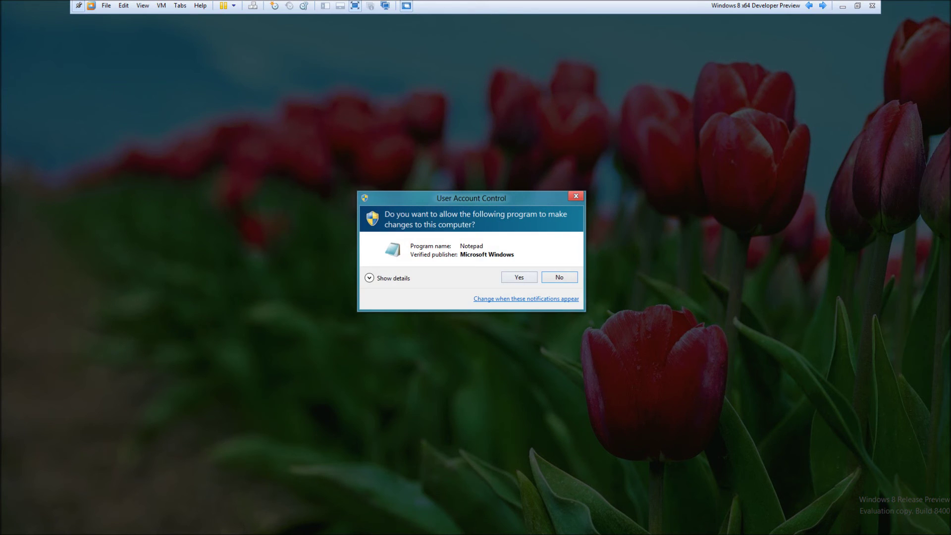
key(alt+y)
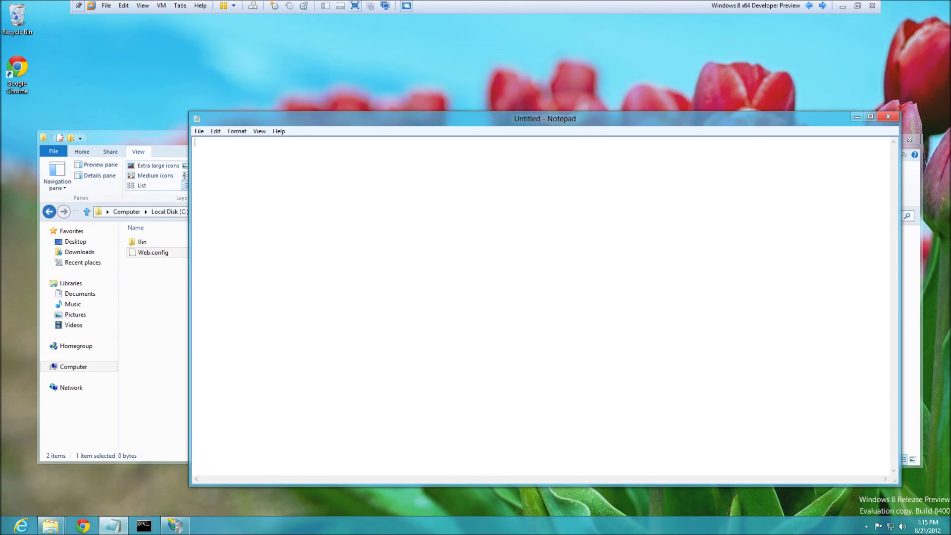
click(199, 131)
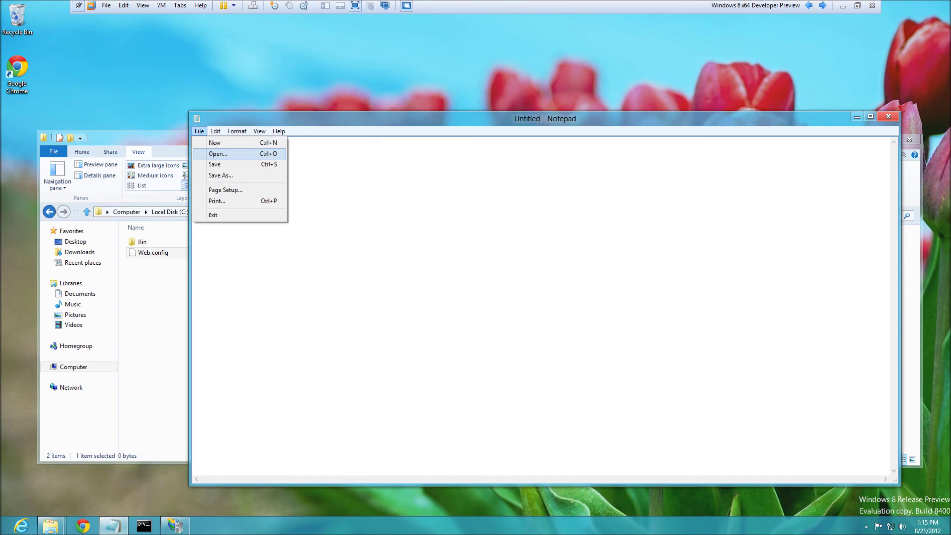
click(218, 154)
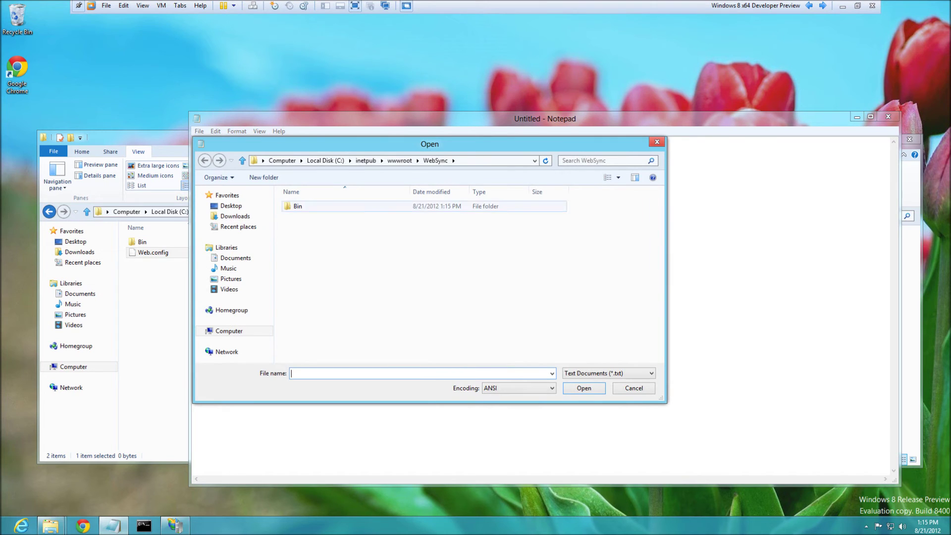
double_click(297, 206)
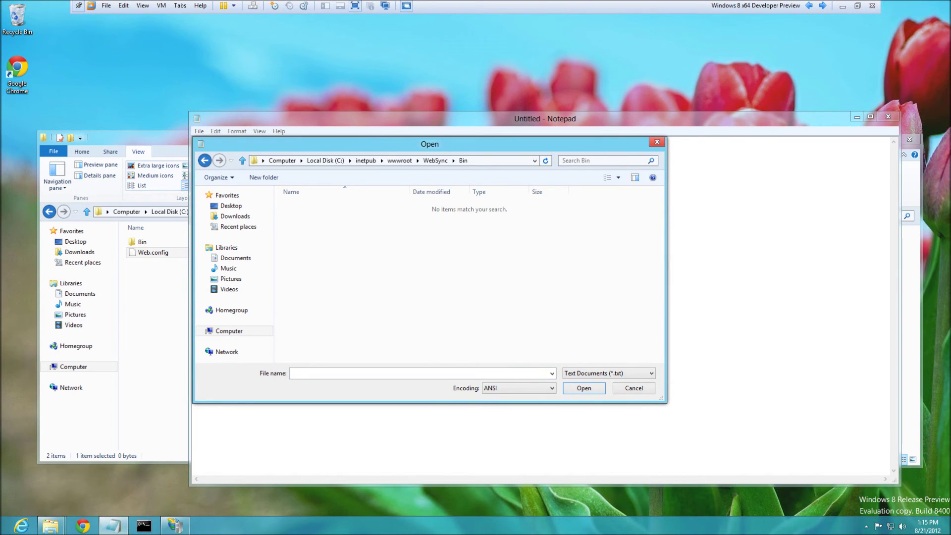
click(434, 160)
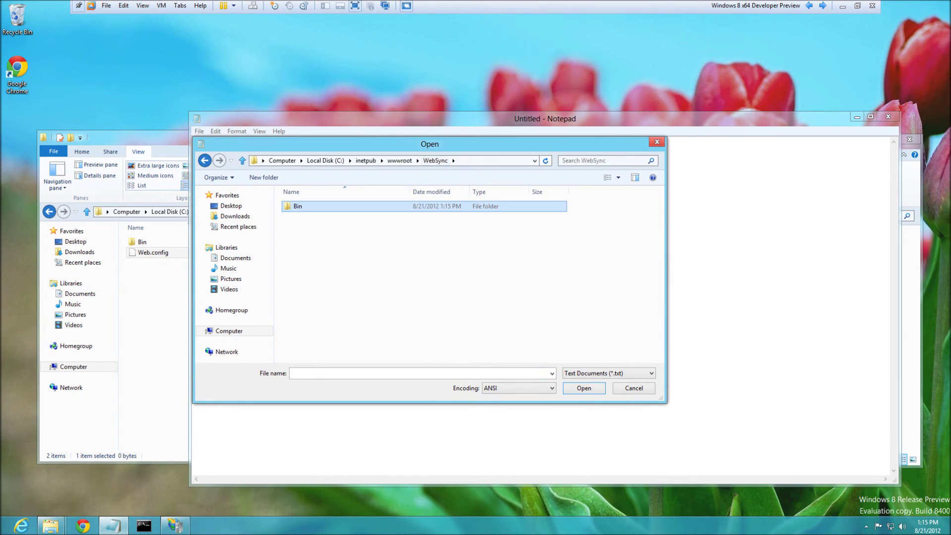
text(*.*)
key(Return)
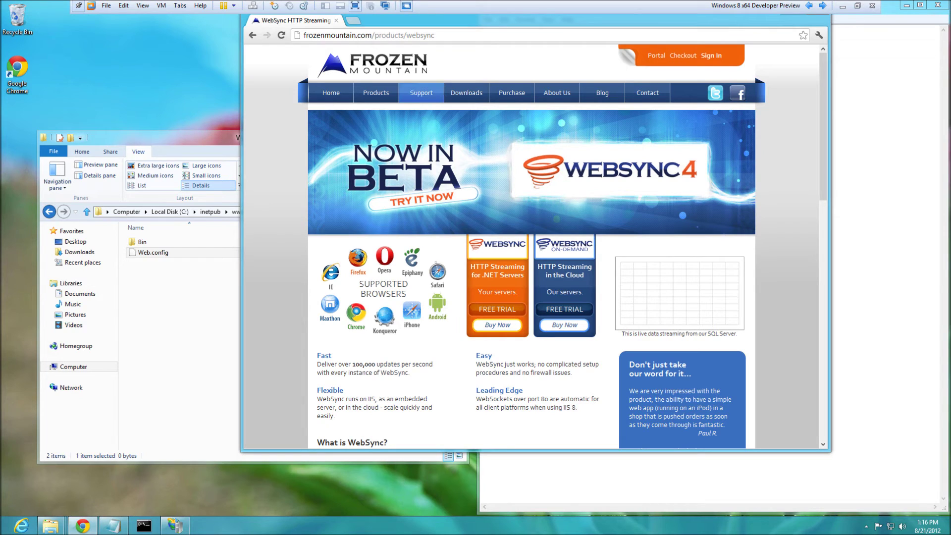
Open the Configuration page of the WebSync 4 documentation on the Frozen Mountain site and locate the Sample Web.config listing
mouse_move(421, 93)
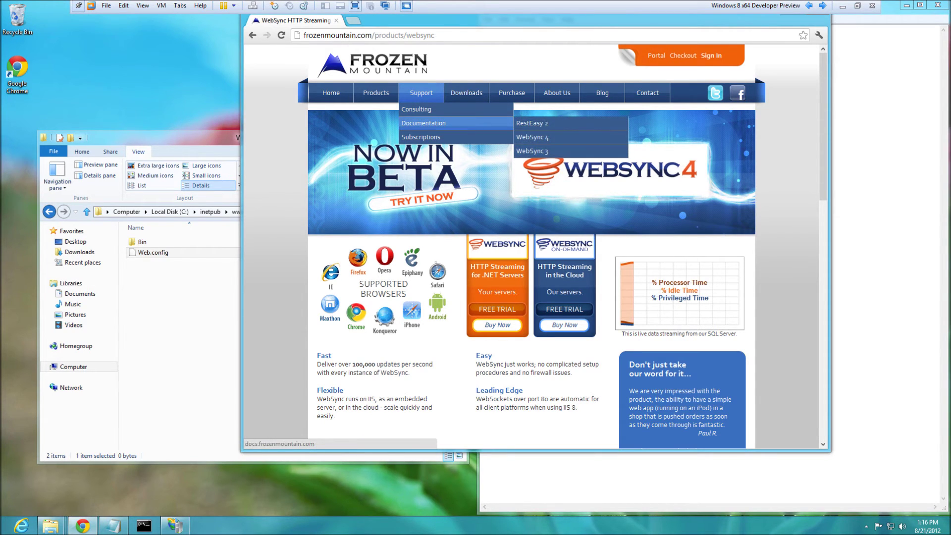
click(423, 122)
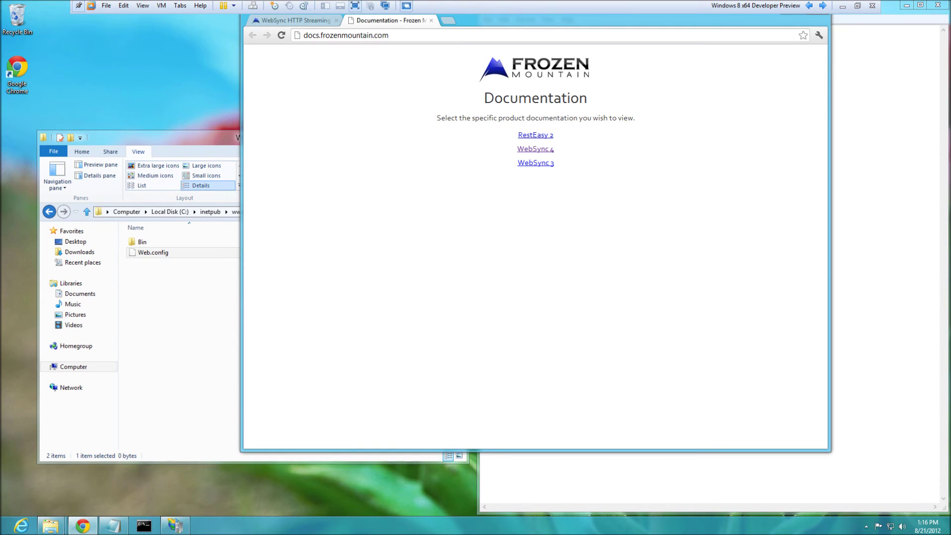
click(535, 149)
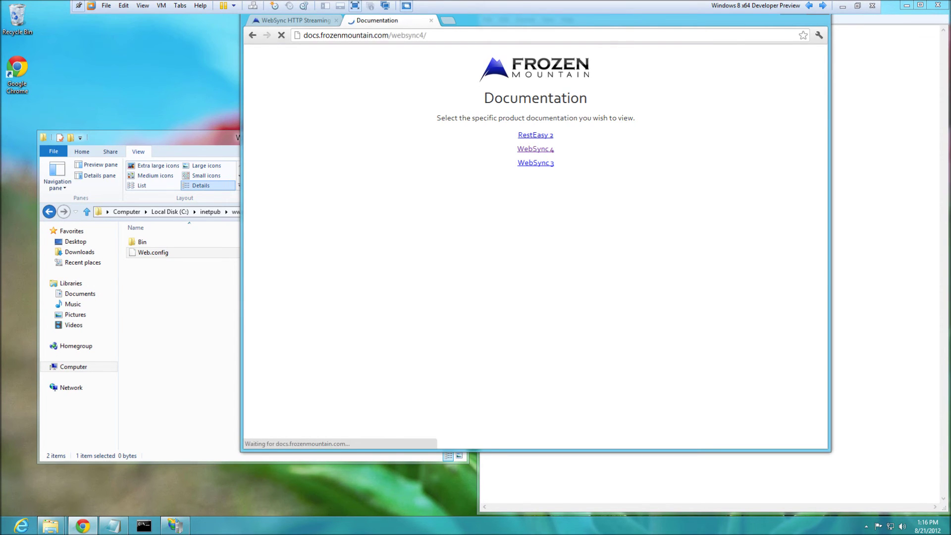
click(294, 106)
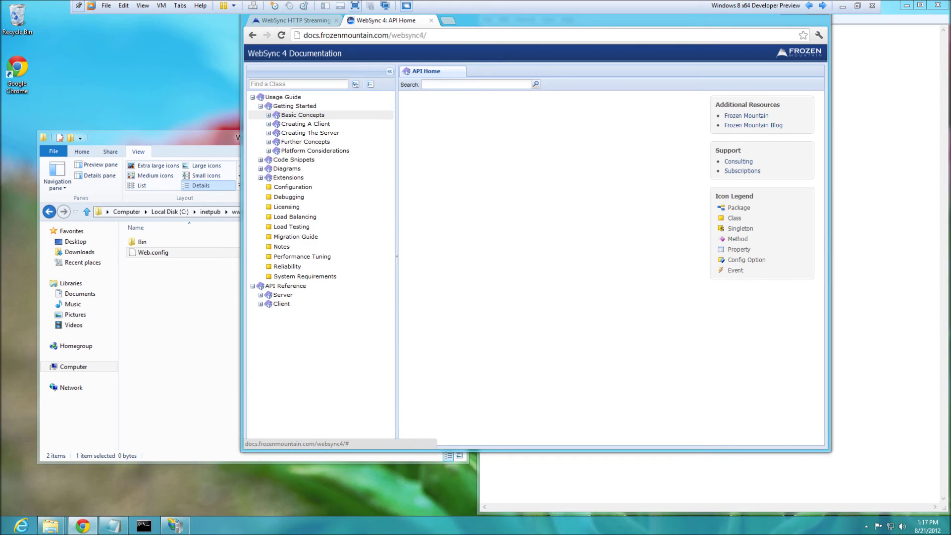
click(302, 115)
click(309, 124)
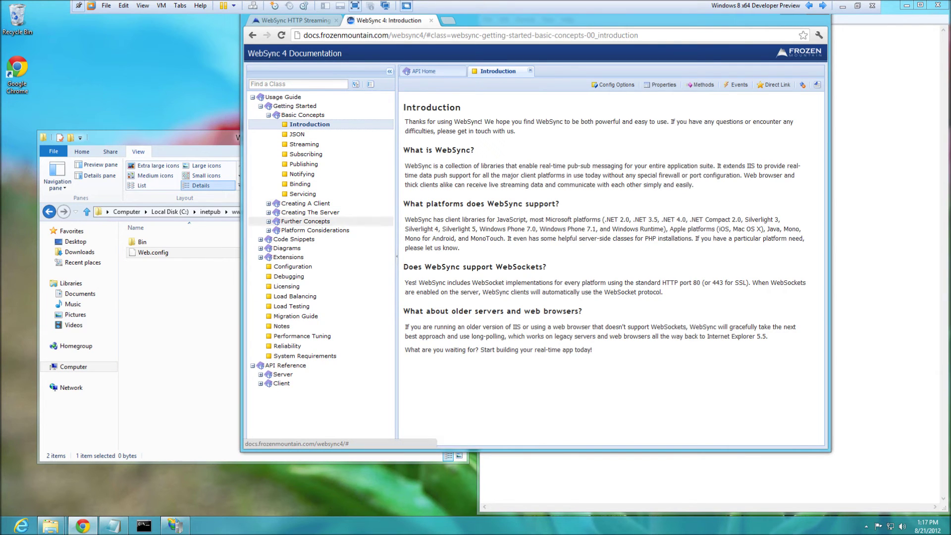
click(293, 266)
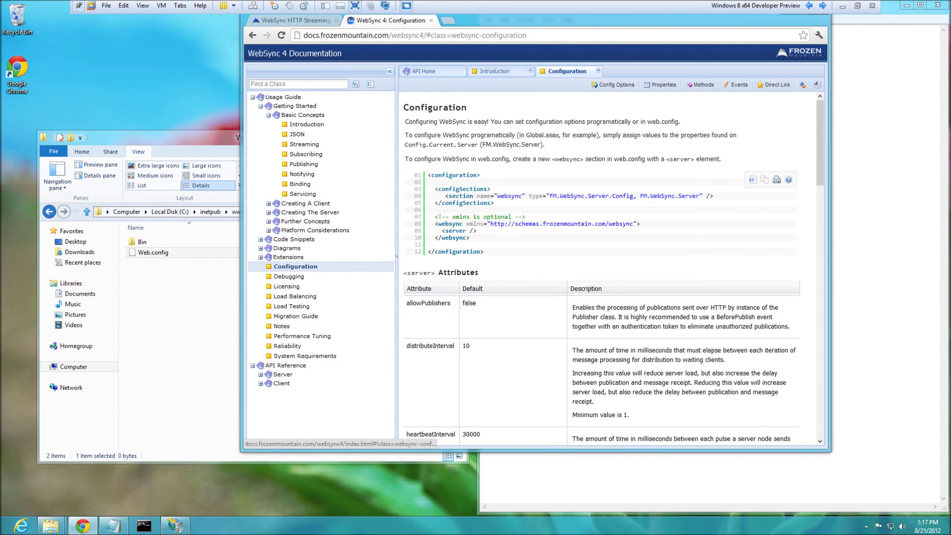
scroll(609, 268, down, 15)
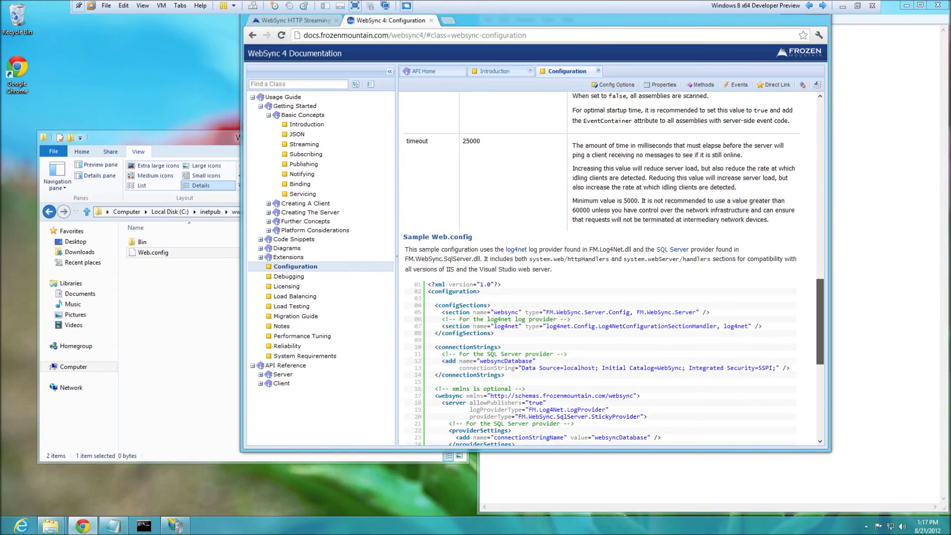
scroll(609, 268, up, 5)
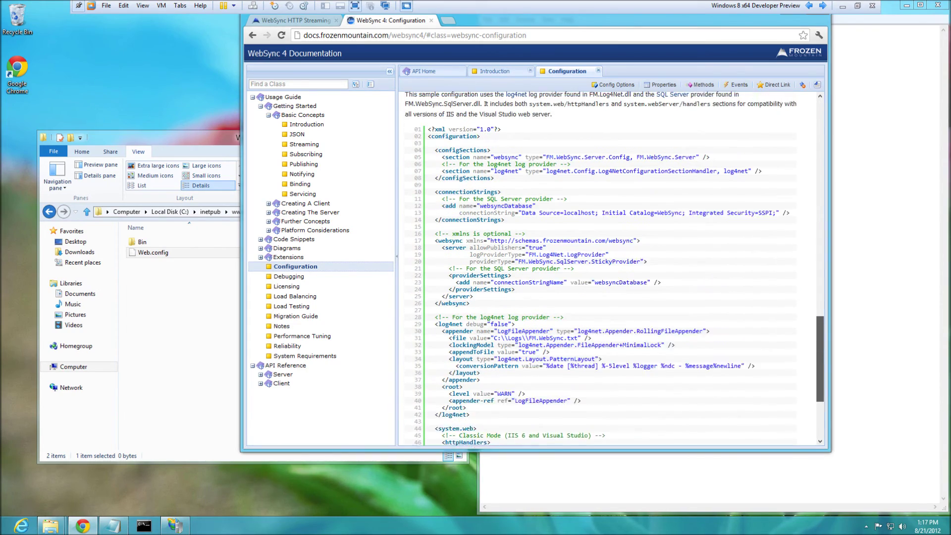
scroll(609, 267, up, 2)
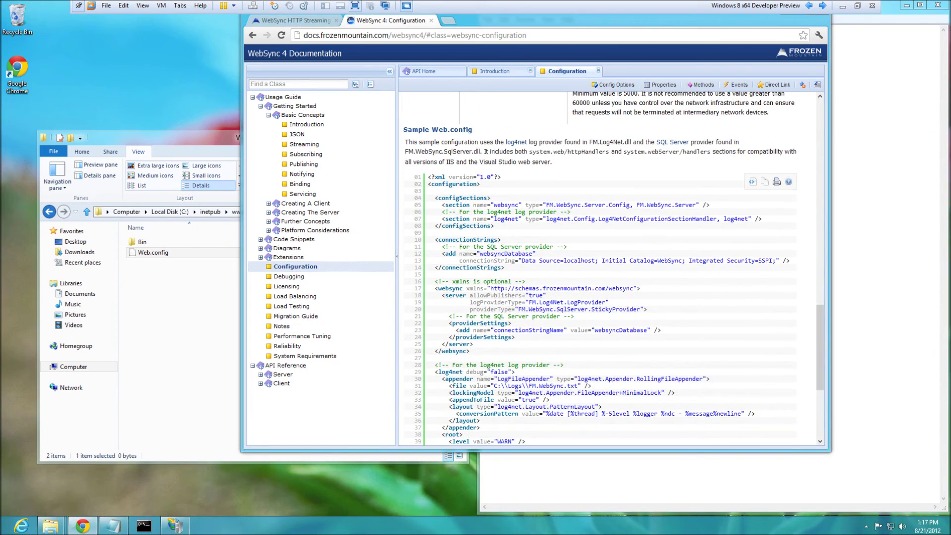
Copy the full source of the Sample Web.config listing into the empty Web.config in Notepad, remove the trailing blank line and save
click(752, 181)
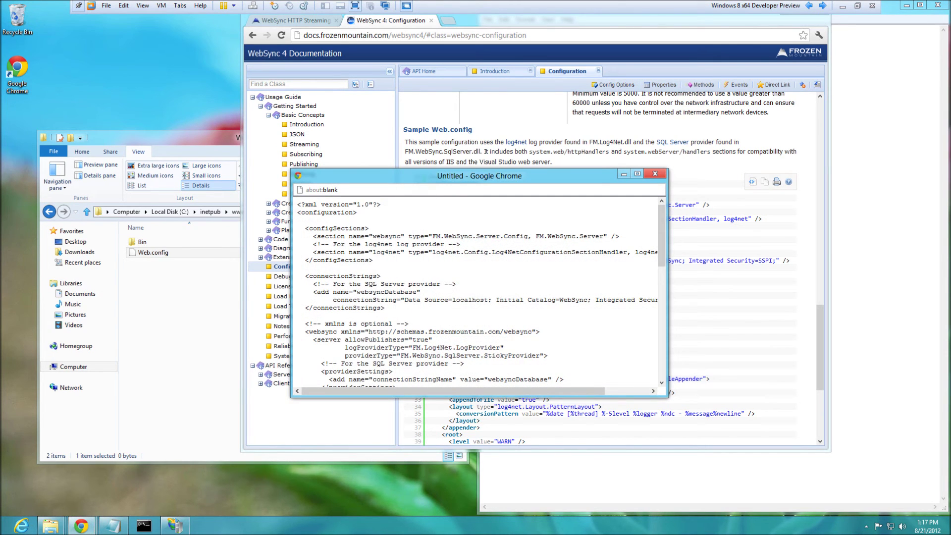
key(ctrl+a)
key(ctrl+c)
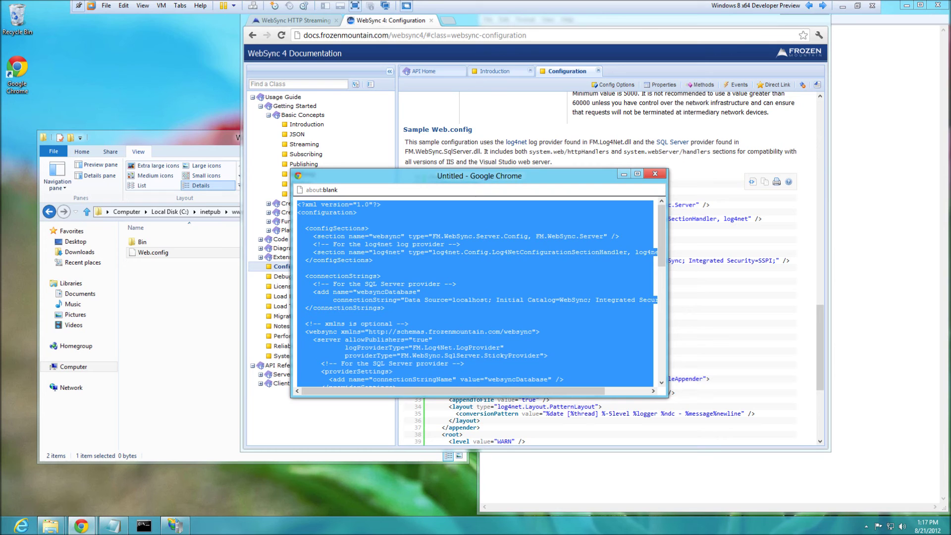
key(ctrl+w)
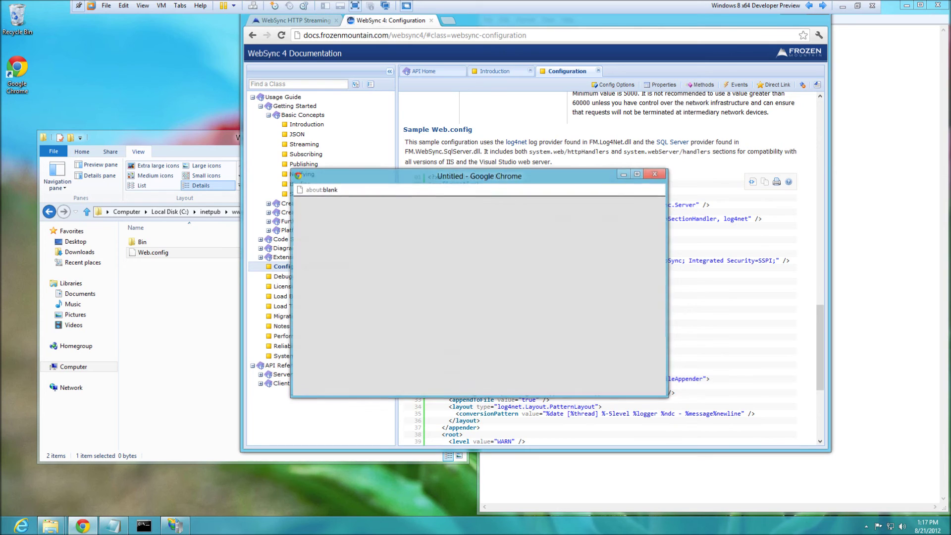
key(ctrl+v)
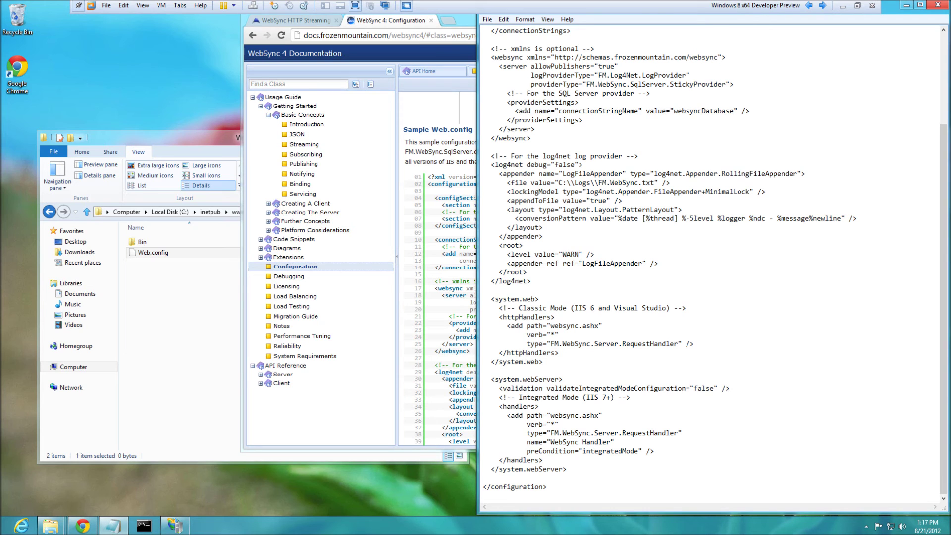
key(BackSpace)
key(alt+f)
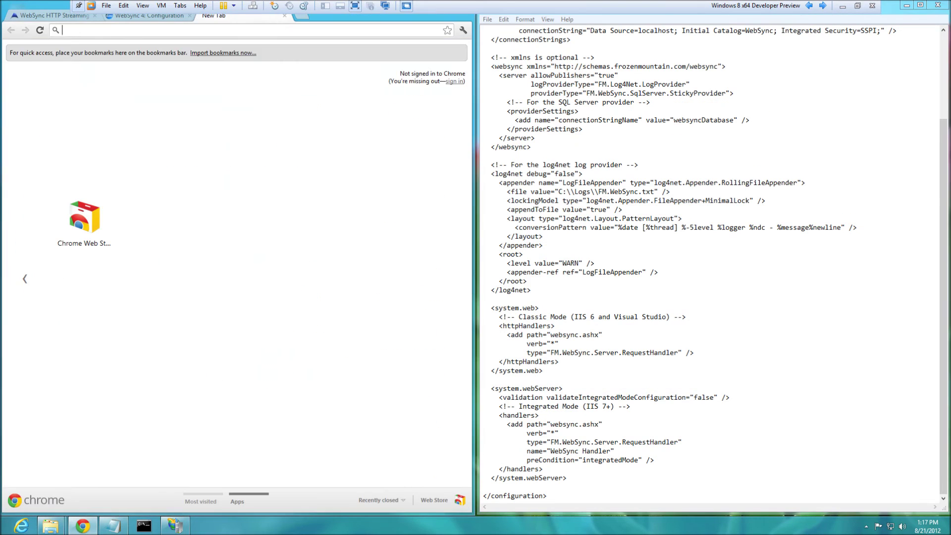
Test the site in a new Chrome tab by loading localhost/WebSync/ and localhost/WebSync/websync.ashx
text(calhost/WebSync/)
key(Return)
key(ctrl+l)
key(End)
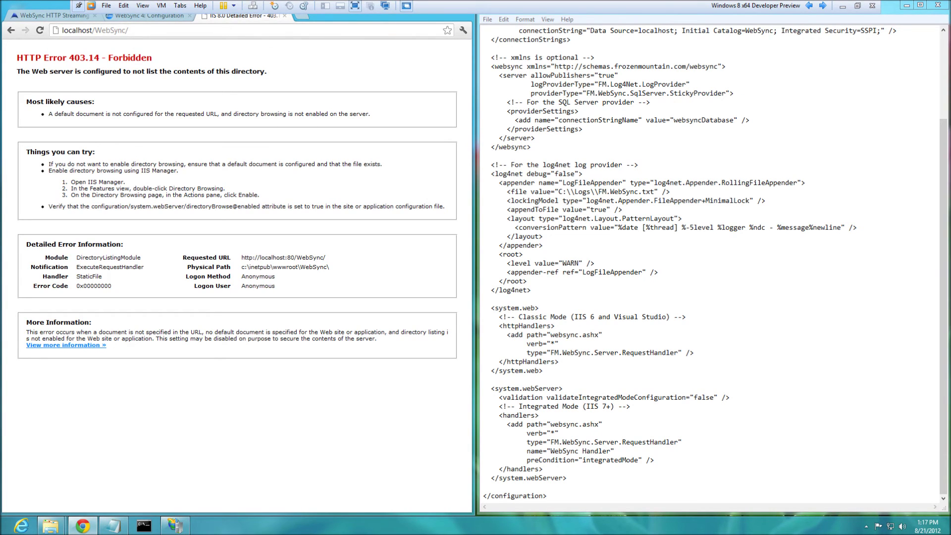
text(WebSync)
key(BackSpace)
key(BackSpace)
key(BackSpace)
key(BackSpace)
key(BackSpace)
key(BackSpace)
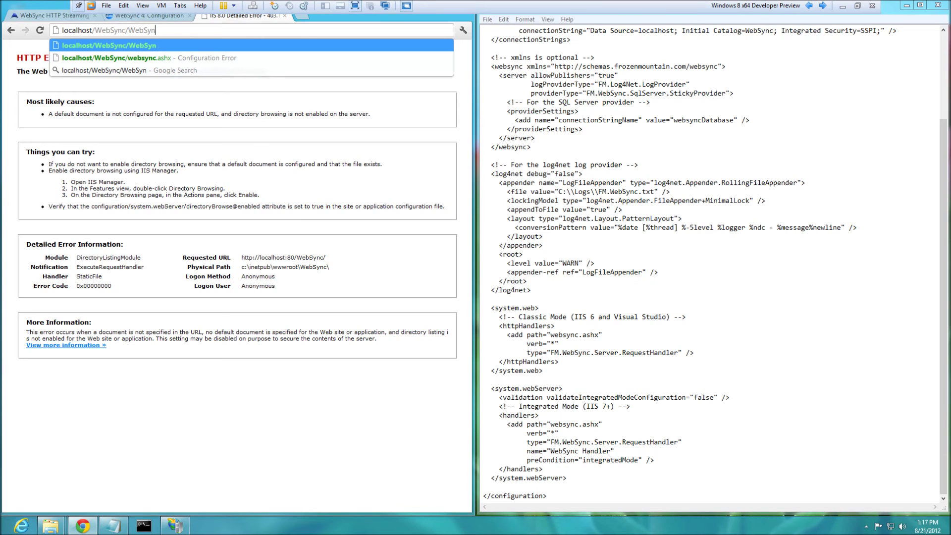
key(BackSpace)
key(BackSpace)
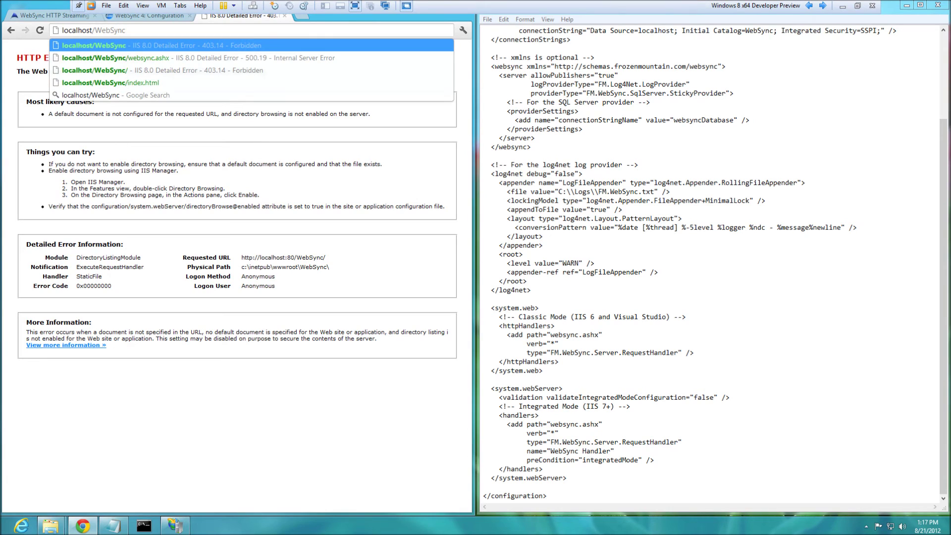
text(/websync.ashx)
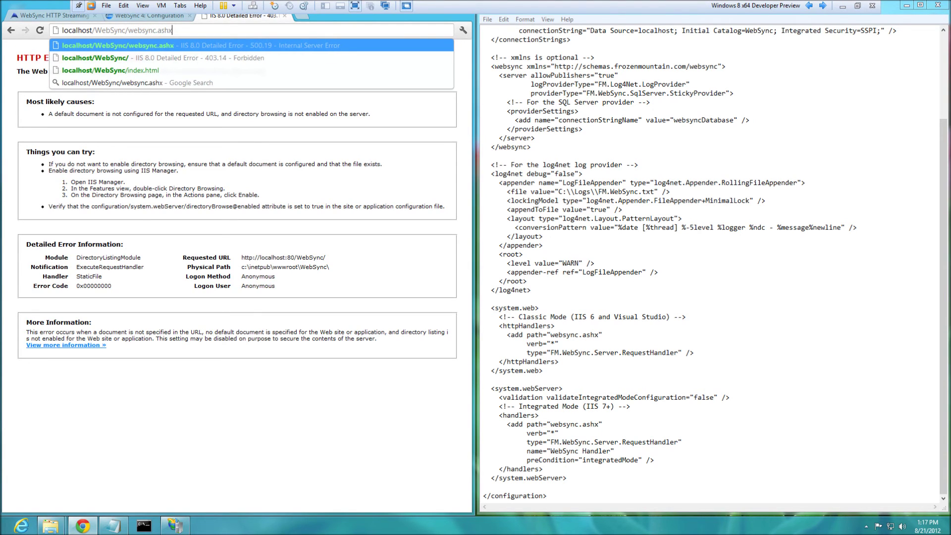
key(Return)
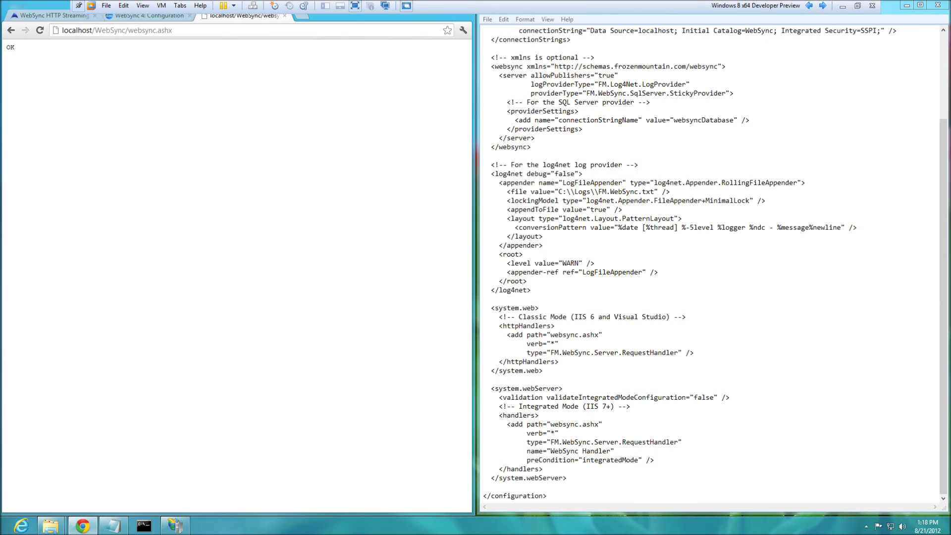
Delete the SQL Server providerSettings block and its comment from the server element in Web.config
scroll(713, 262, up, 4)
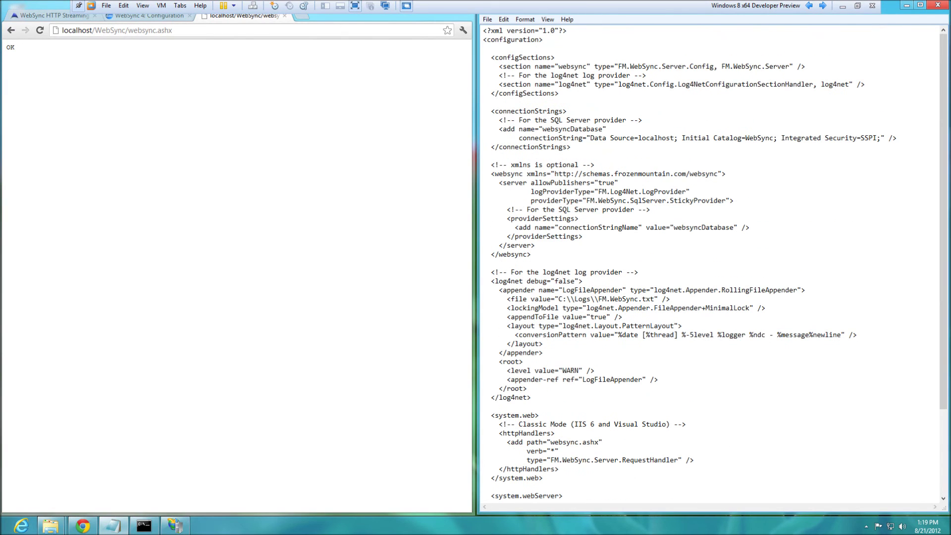
key(shift+Home)
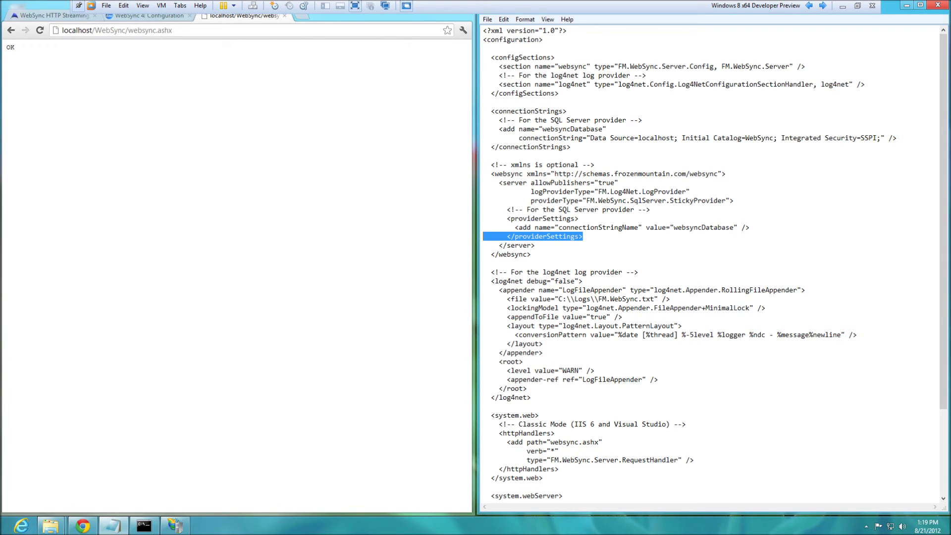
key(shift+Up)
key(shift+Up)
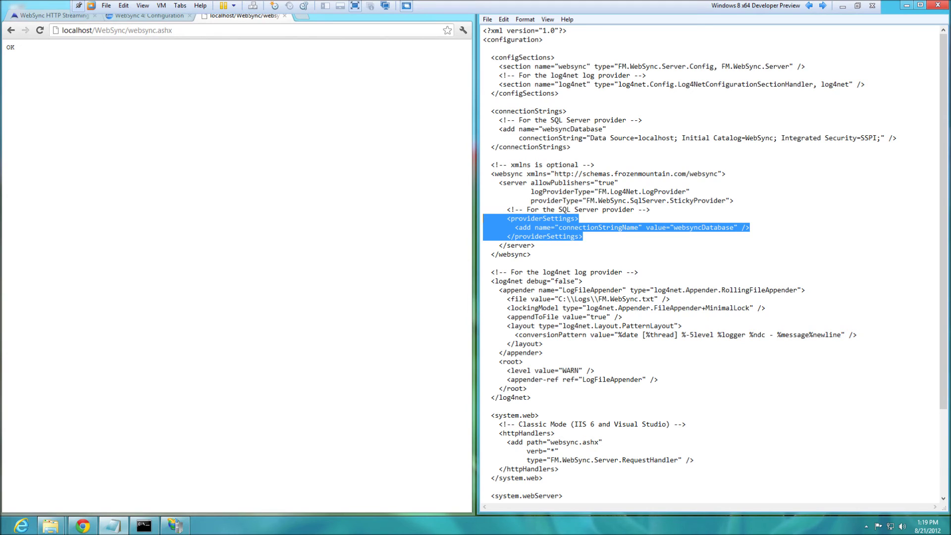
key(shift+Up)
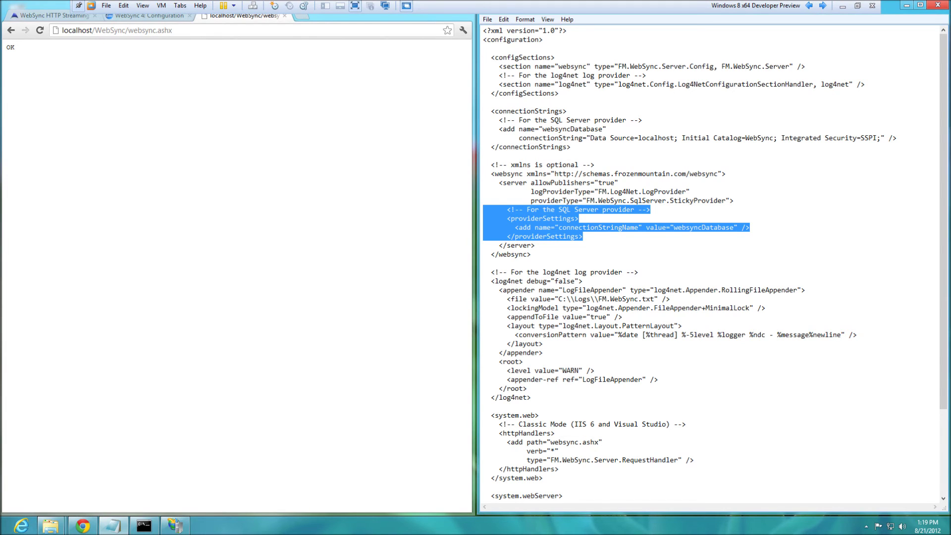
key(Delete)
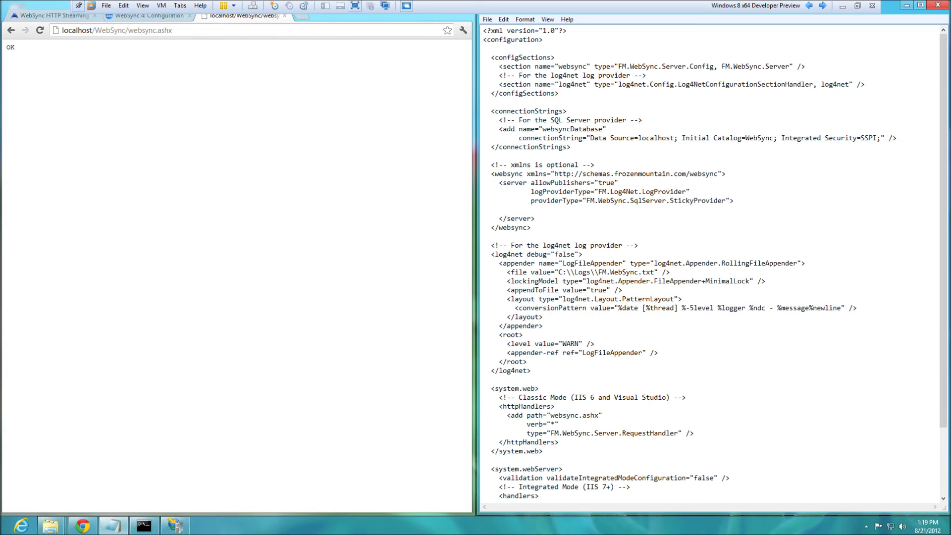
key(BackSpace)
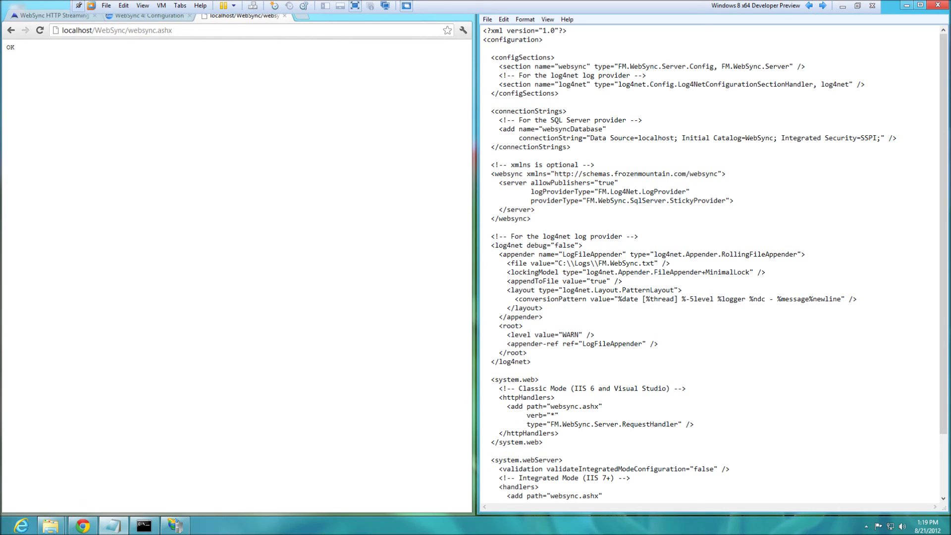
Delete the whole connectionStrings section and the leftover blank line from Web.config
key(Up)
key(Up)
key(Up)
key(End)
key(shift+Home)
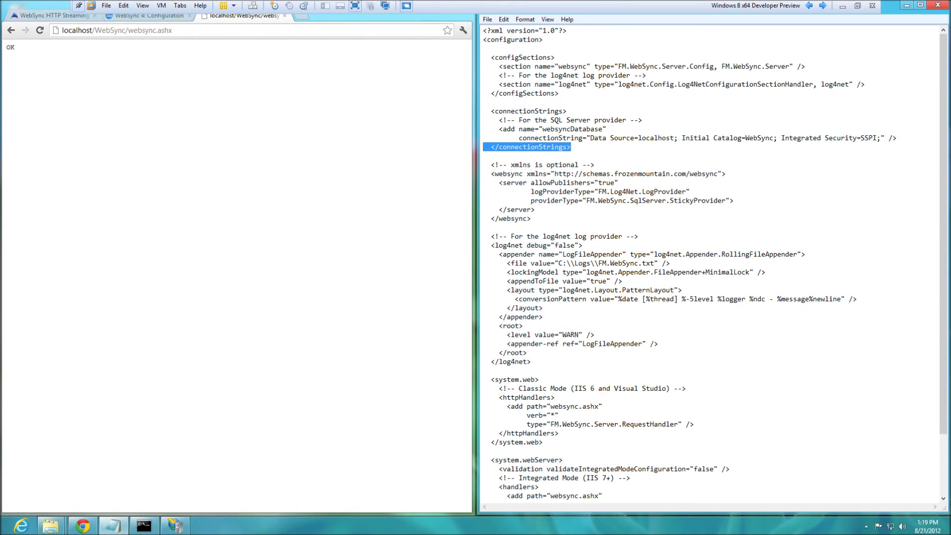
key(shift+Up)
key(shift+Up)
key(shift+Up)
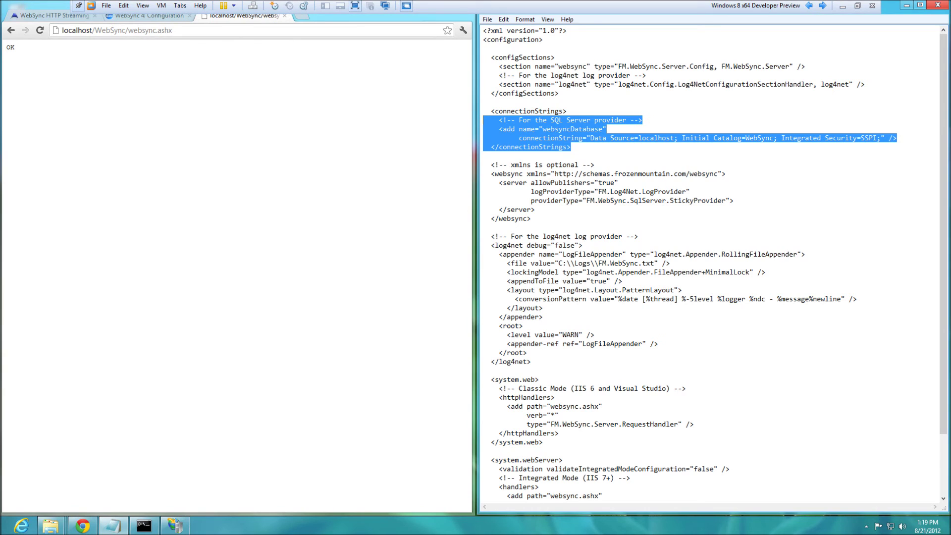
key(shift+Up)
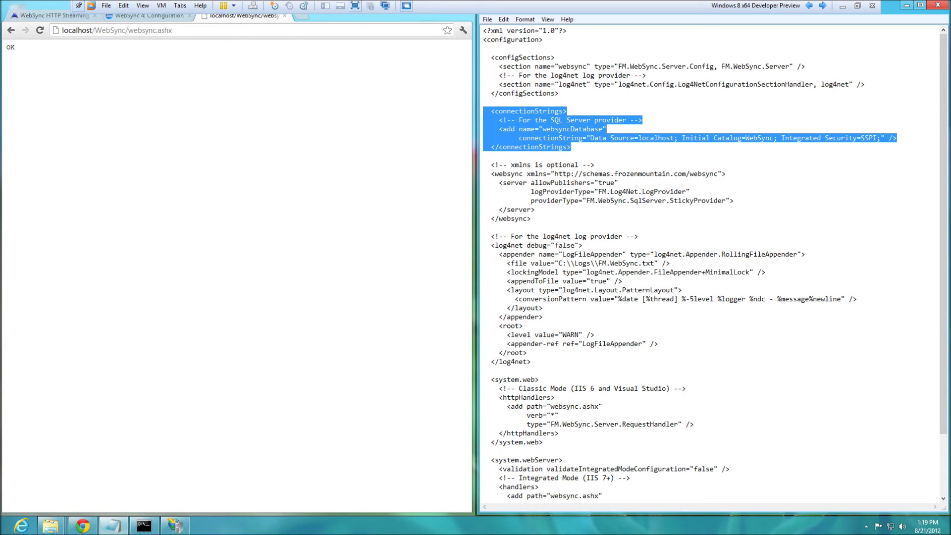
key(Delete)
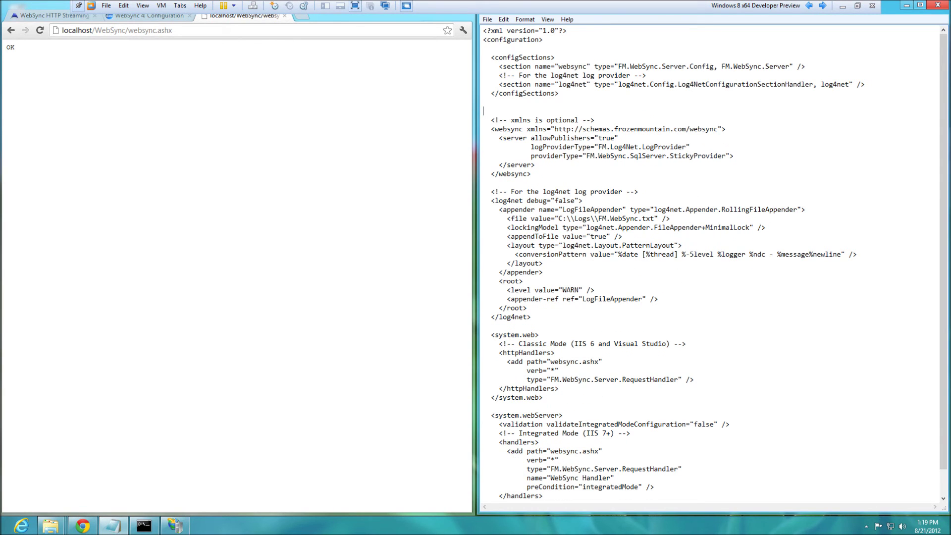
key(Delete)
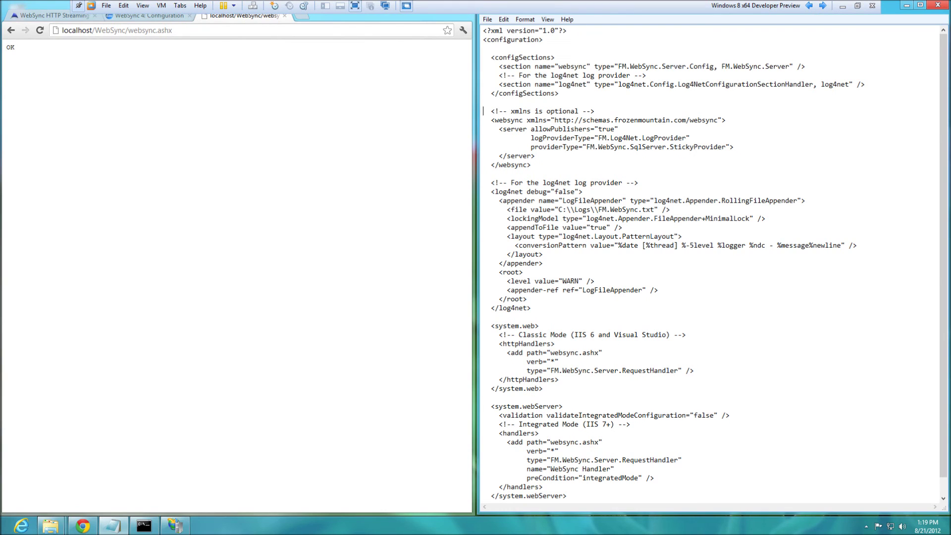
Restart IIS with iisreset /restart in the administrator Command Prompt and reload the websync.ashx page
key(F5)
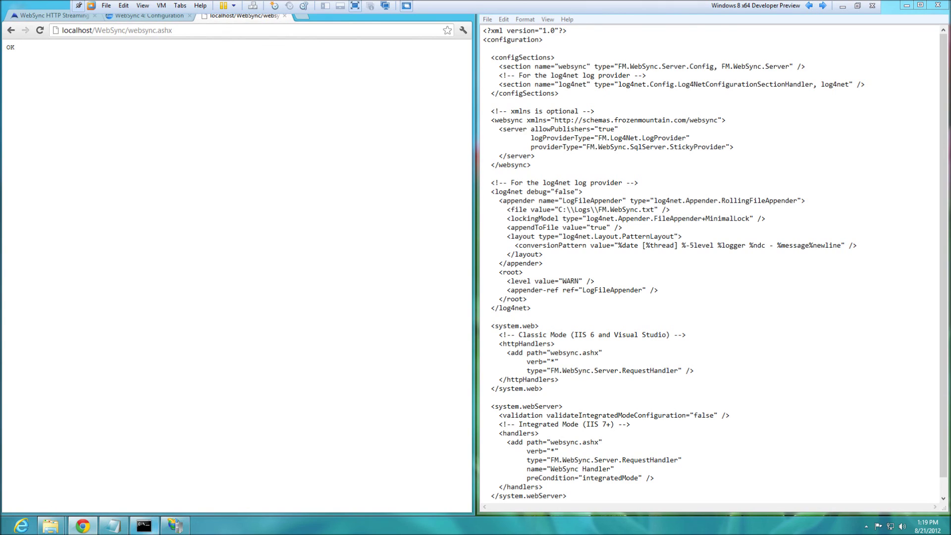
click(149, 528)
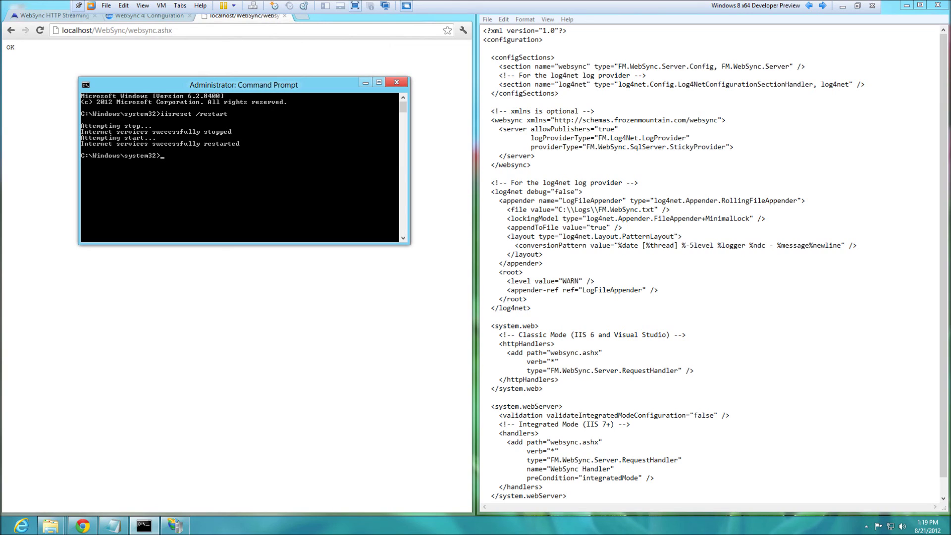
key(Up)
key(Return)
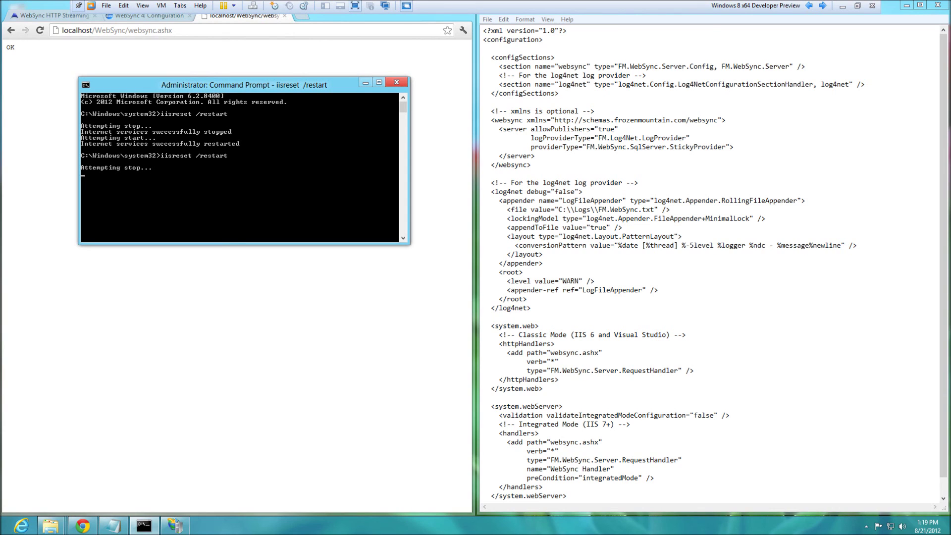
key(alt+Tab)
key(F5)
key(alt+Tab)
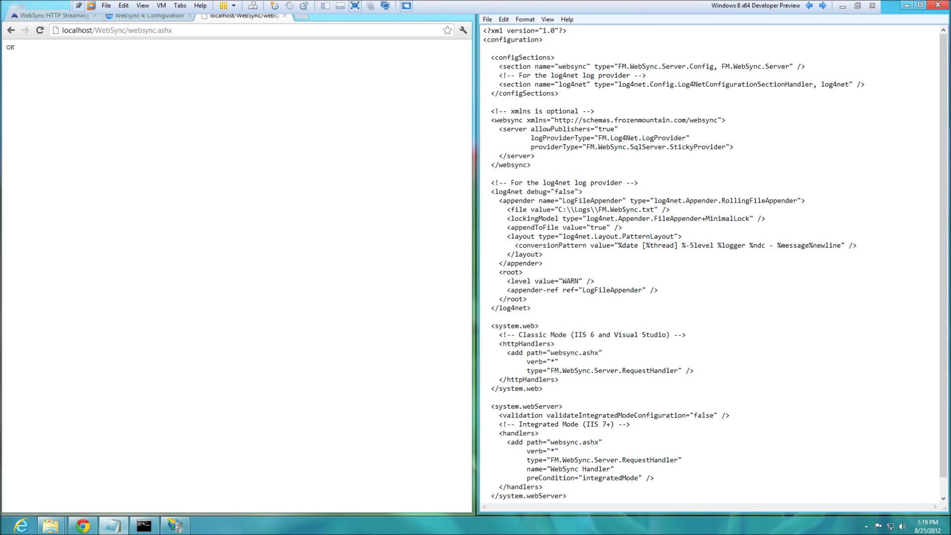
Delete the entire websync section with its xmlns comment from Web.config and reload the websync.ashx page
key(shift+Home)
key(shift+Up)
key(shift+Up)
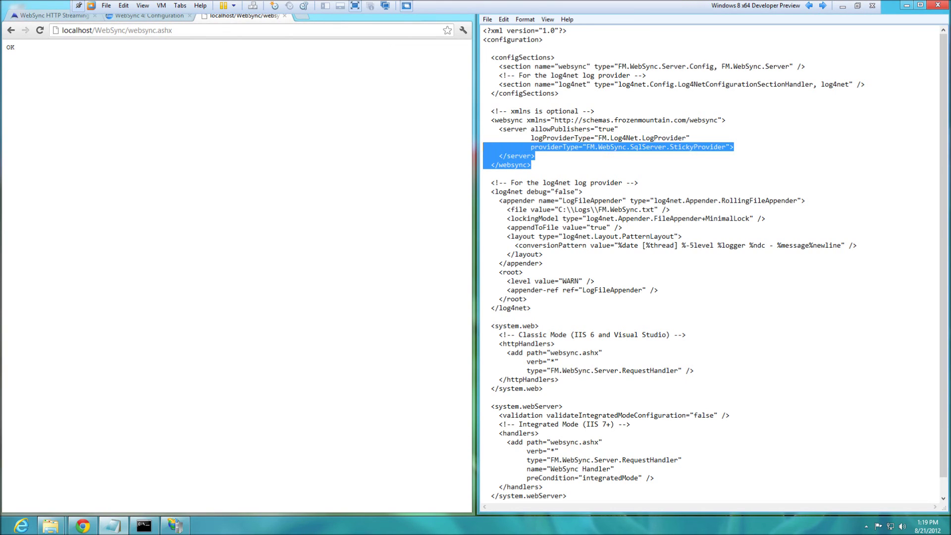
key(shift+Up)
key(shift+Up)
key(shift+Up)
key(shift+Up)
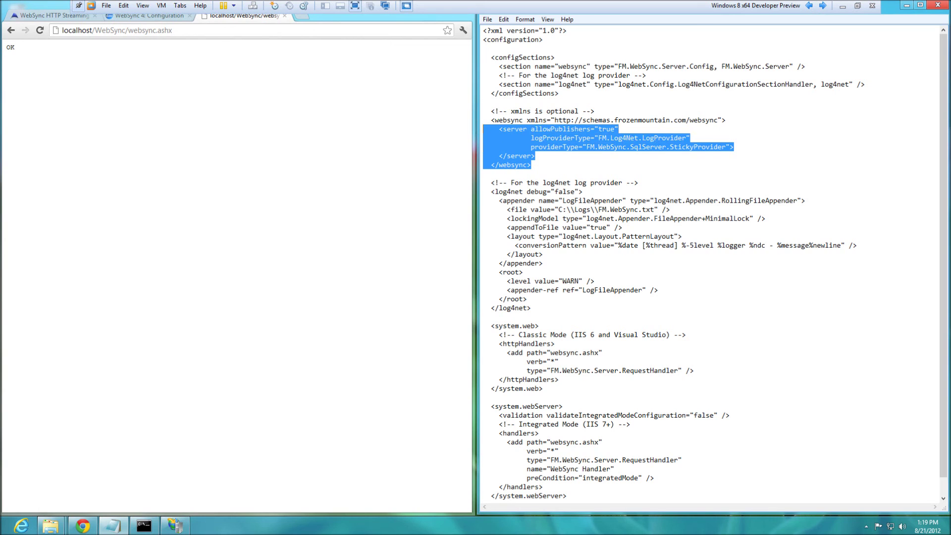
key(Delete)
key(Delete)
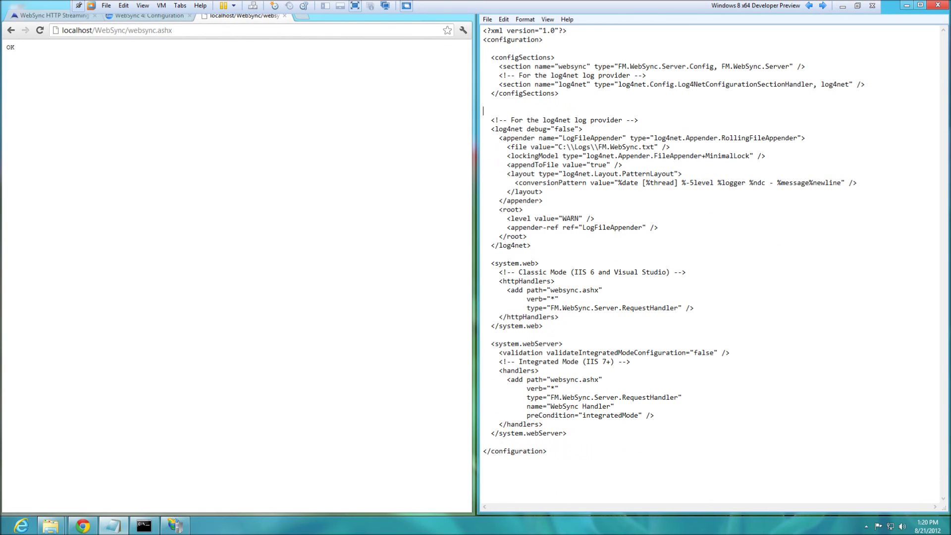
key(Delete)
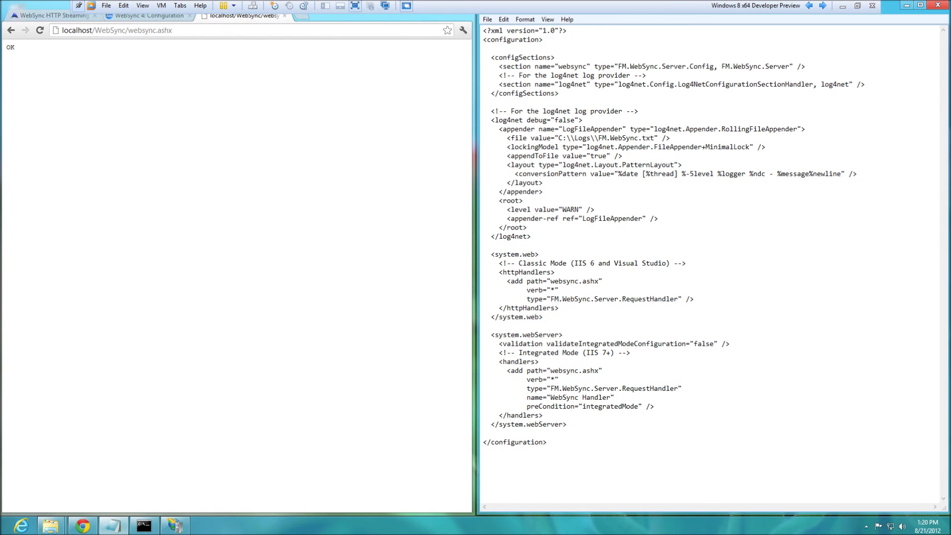
key(alt+Tab)
key(F5)
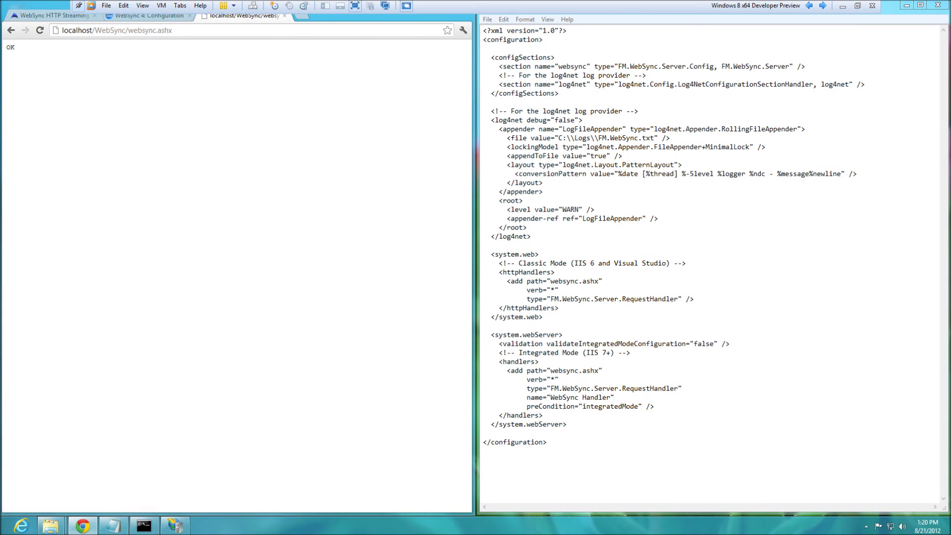